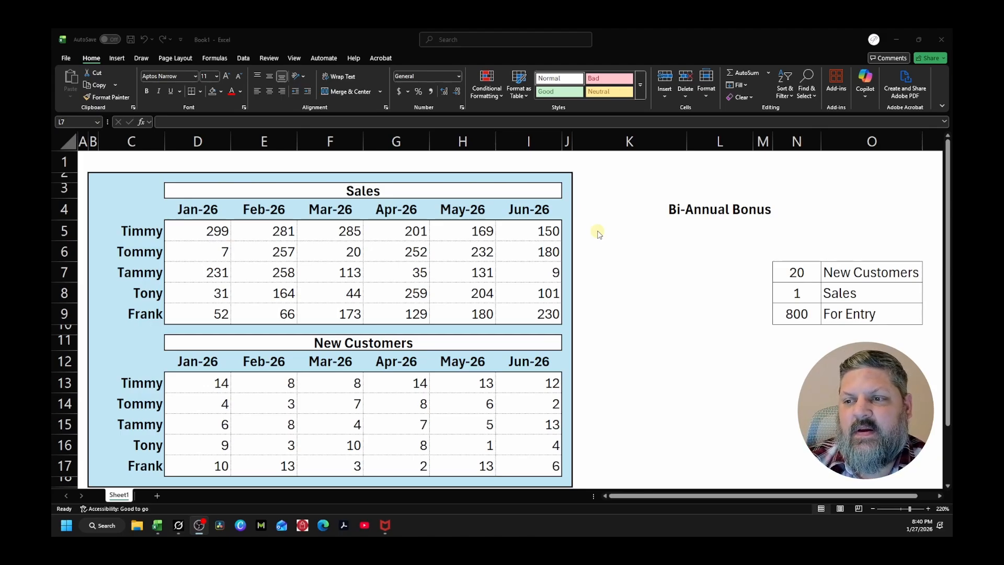
Start a SUM formula in K5 over the first Sales row, using column-locked references $D5:$I5
click(597, 231)
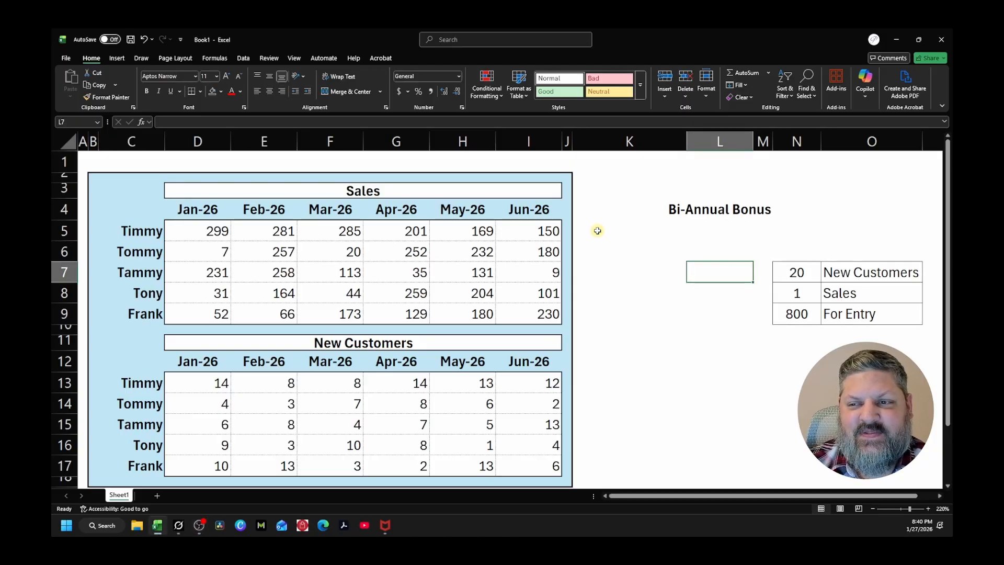
click(597, 230)
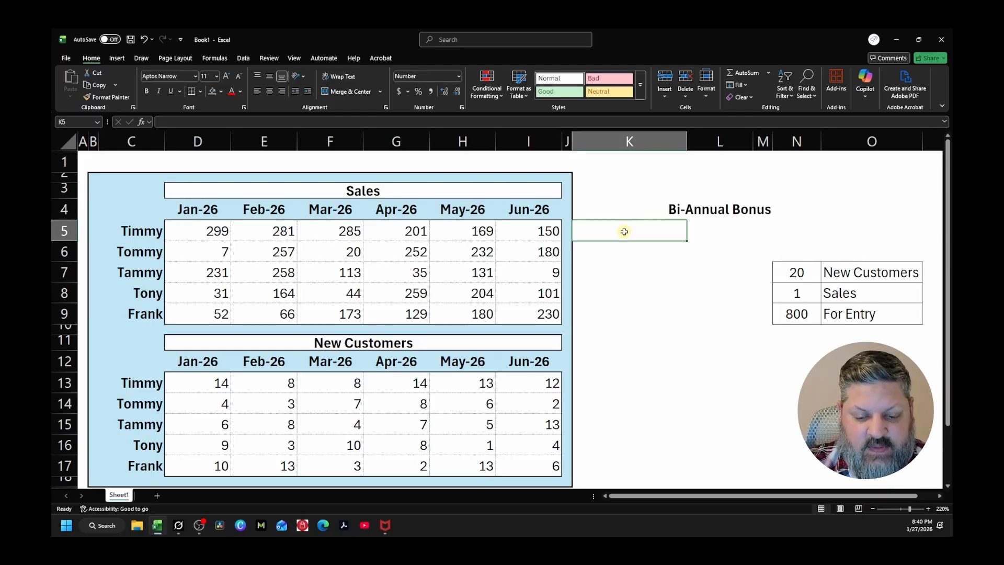
text(=sum)
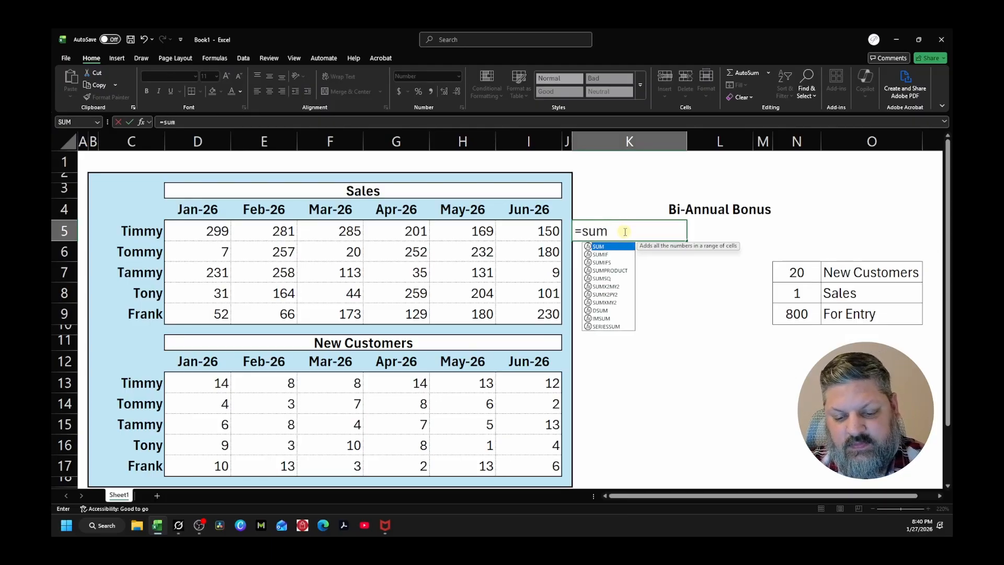
text(()
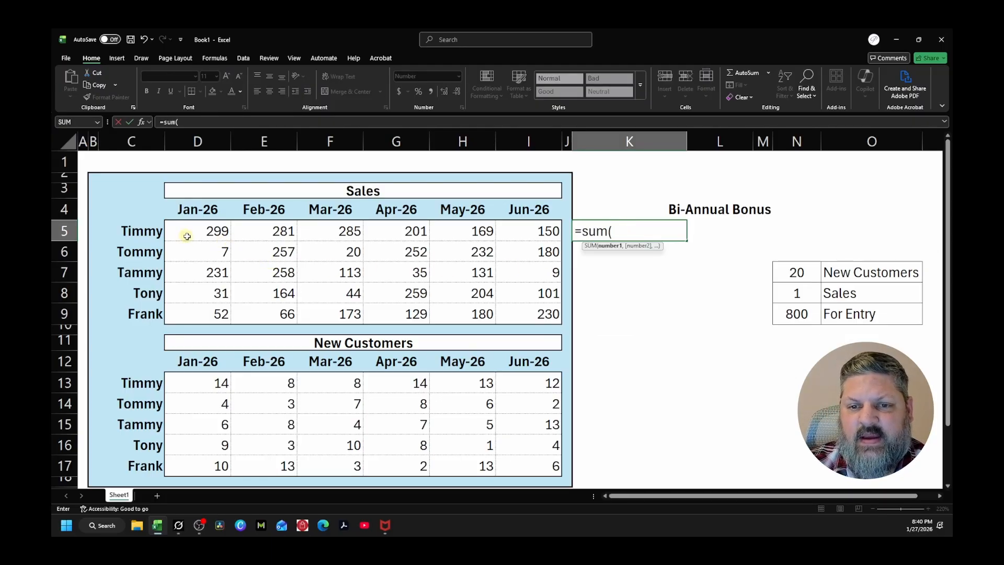
drag(189, 231, 520, 228)
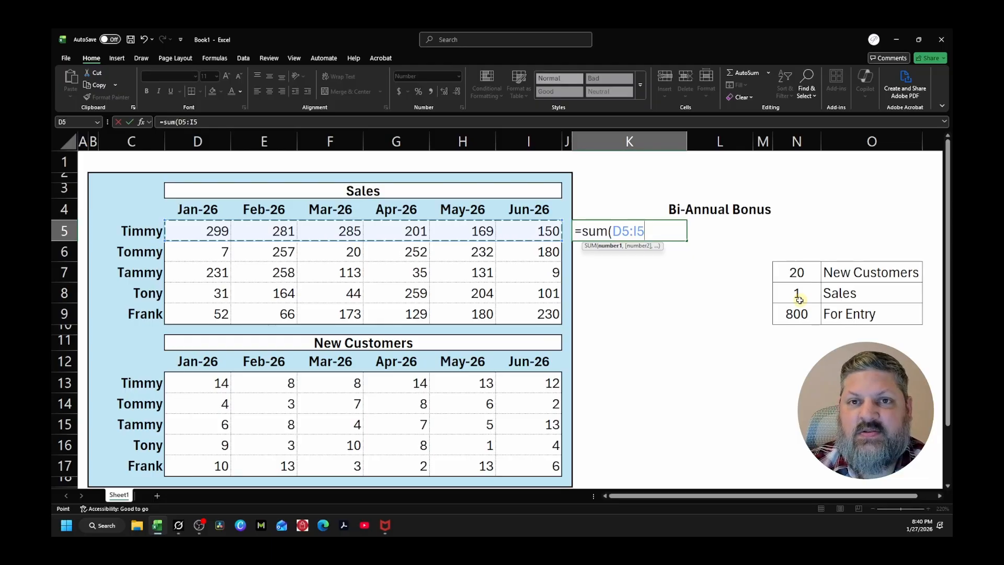
key(F4)
key(F4)
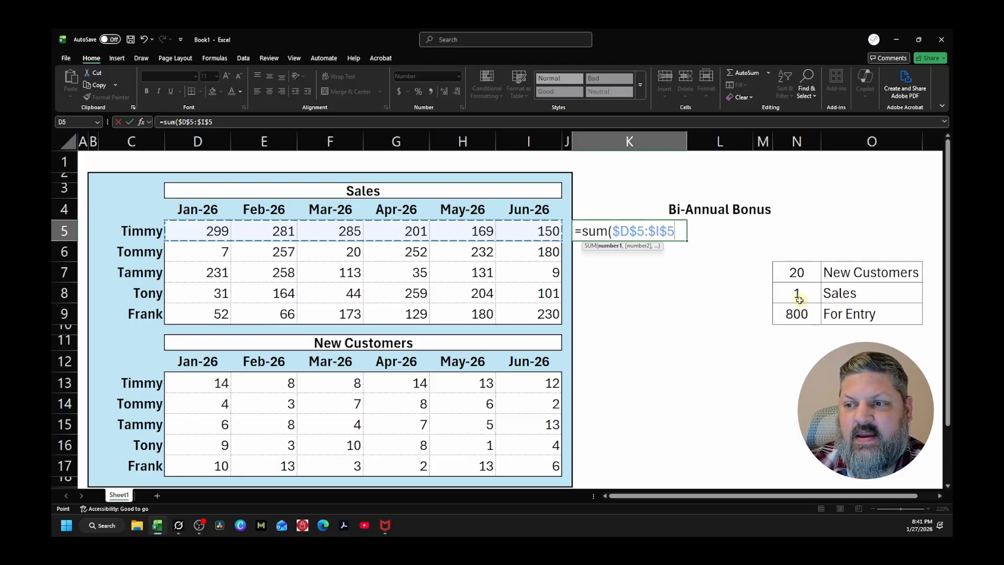
key(F4)
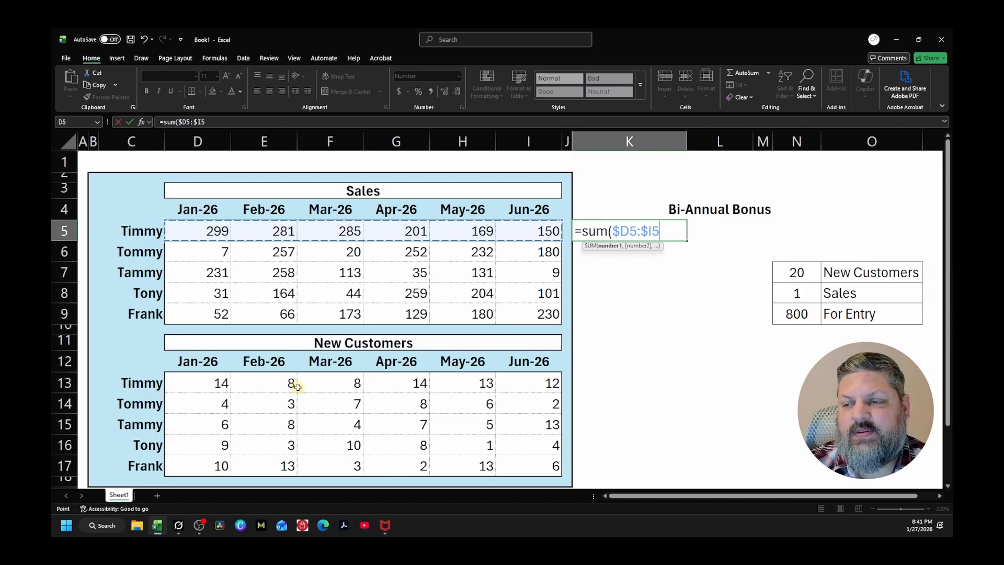
Add the matching New Customers row $D13:$I13 as the second SUM argument and commit the K5 formula
text(,)
drag(192, 386, 527, 386)
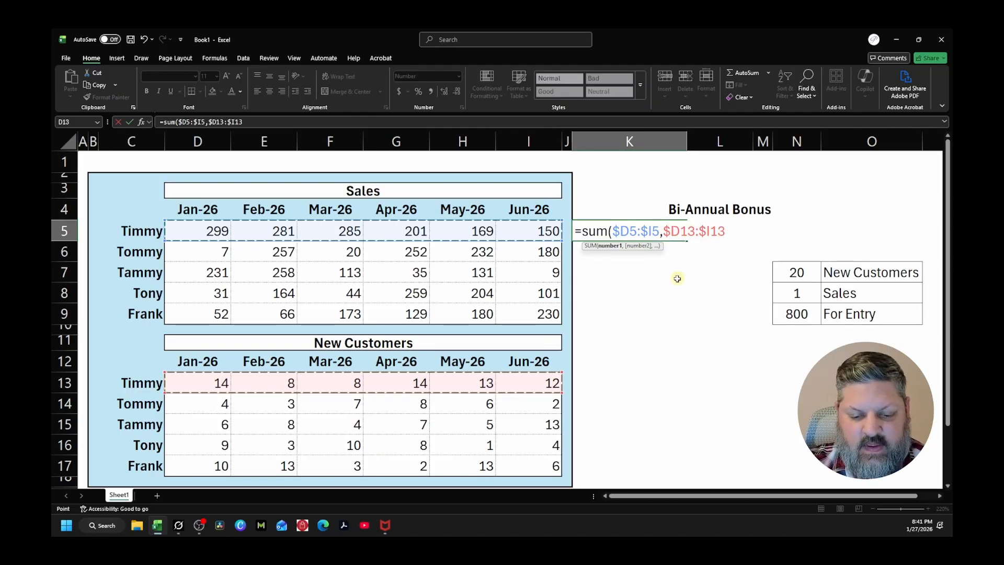
text())
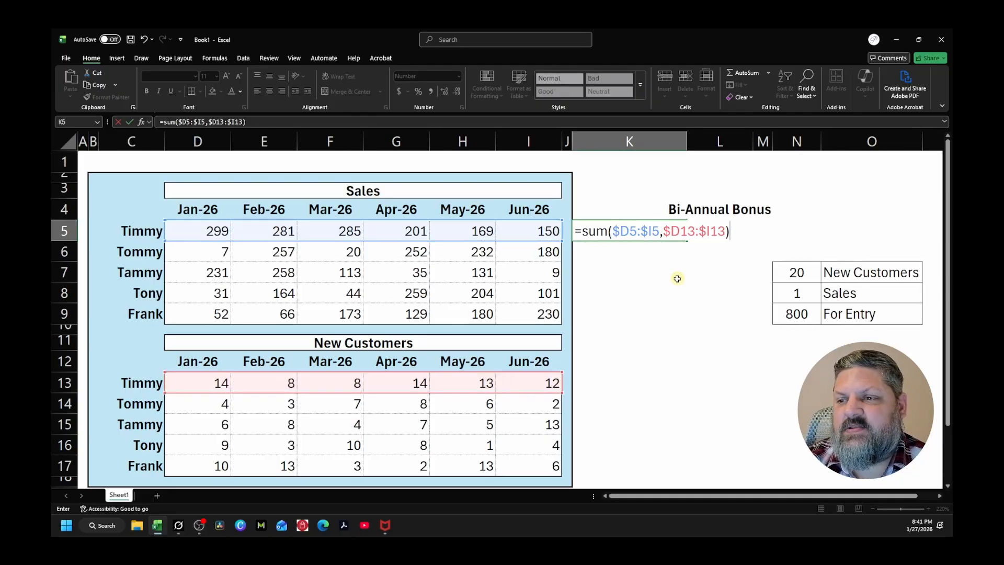
key(Return)
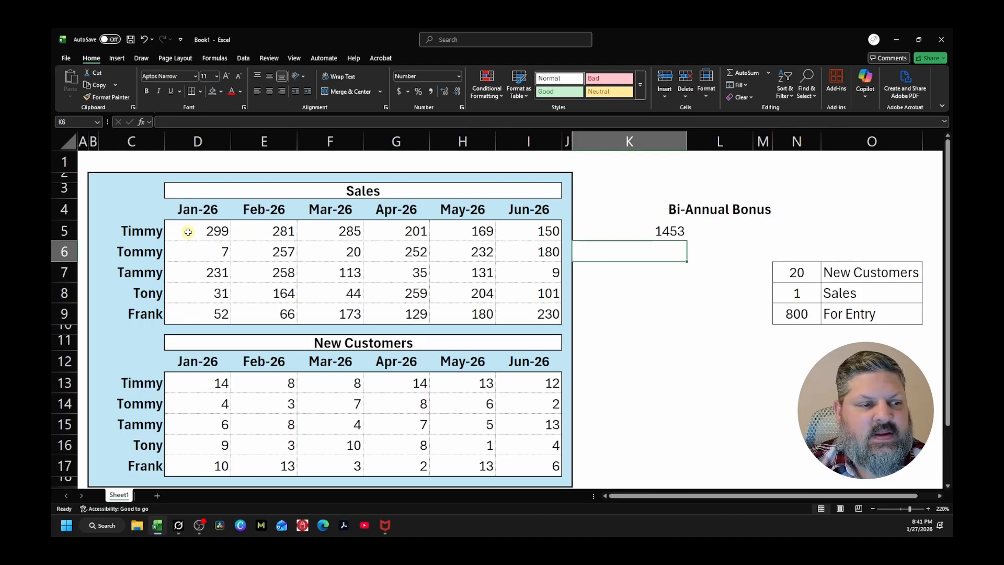
Check K5 against the combined selection sum of D5:I5 and D13:I13, and review the formula's second argument
drag(188, 231, 515, 230)
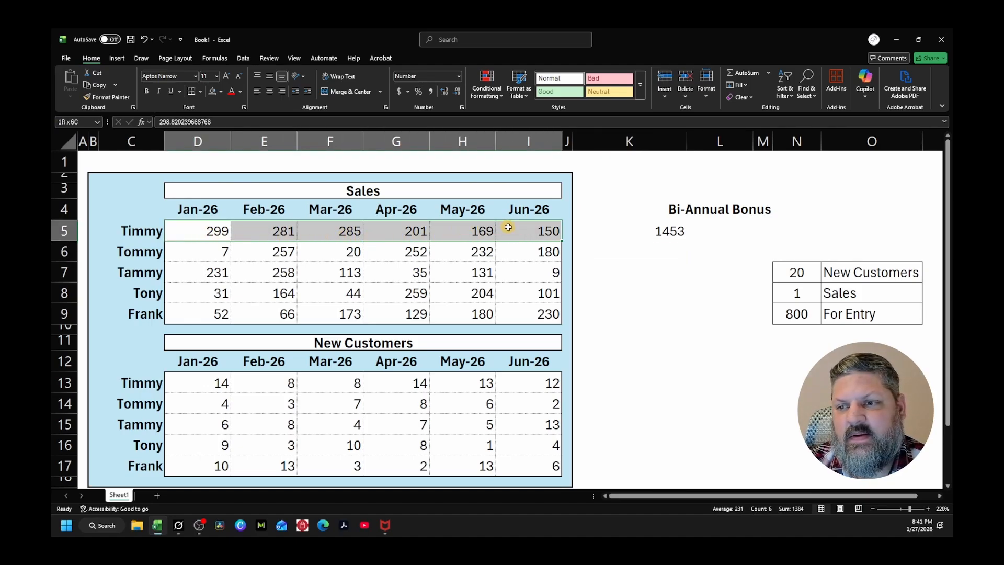
ctrl+drag(183, 385, 519, 383)
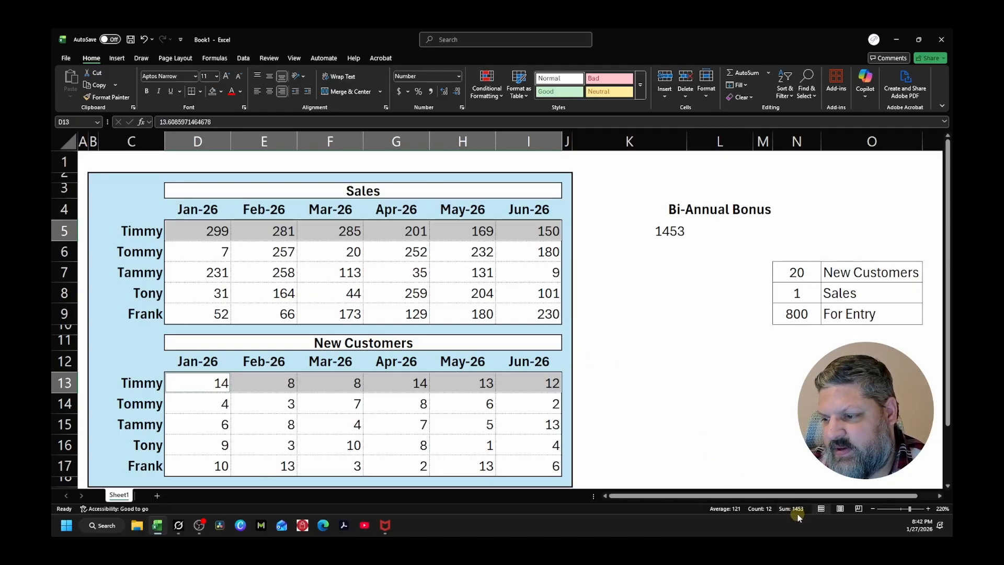
click(674, 228)
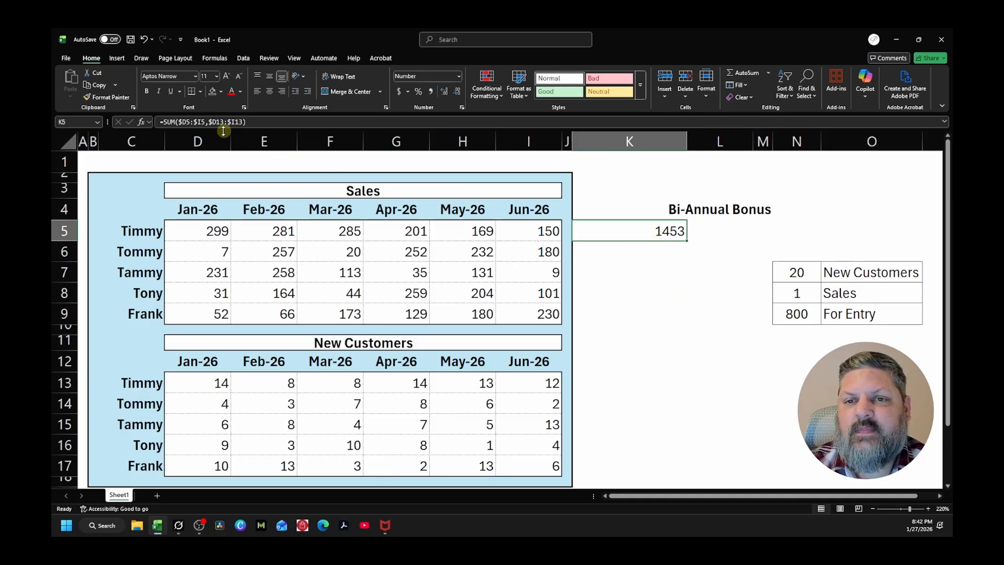
click(206, 121)
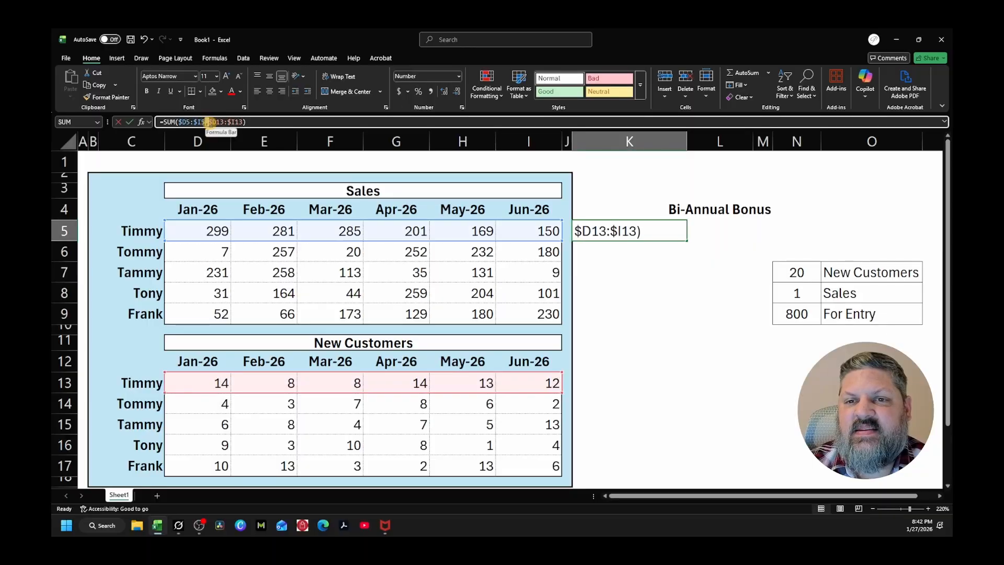
drag(216, 121, 243, 122)
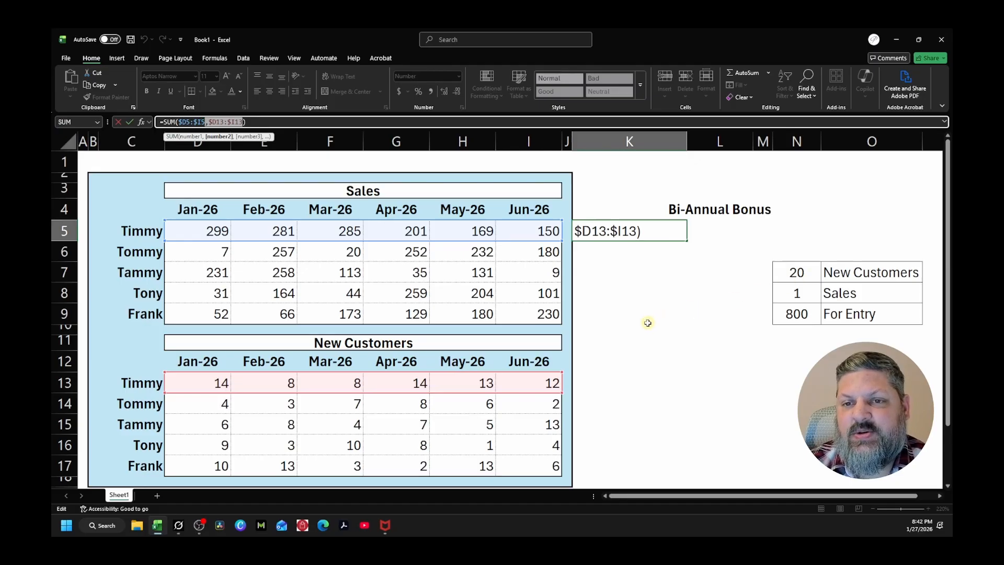
key(ctrl+Return)
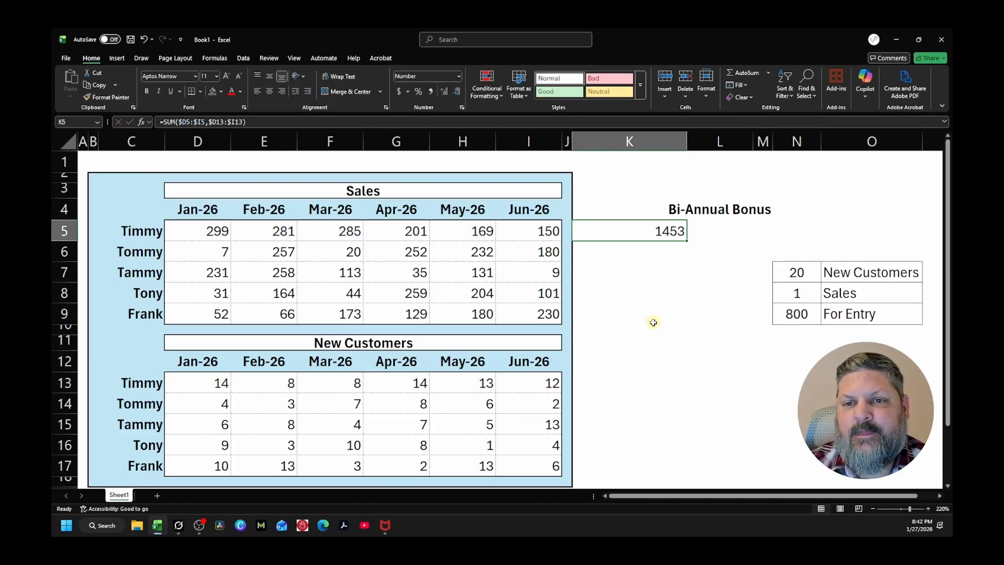
Enclose the second argument $D13:$I13 of the K5 SUM formula in its own parentheses
click(209, 122)
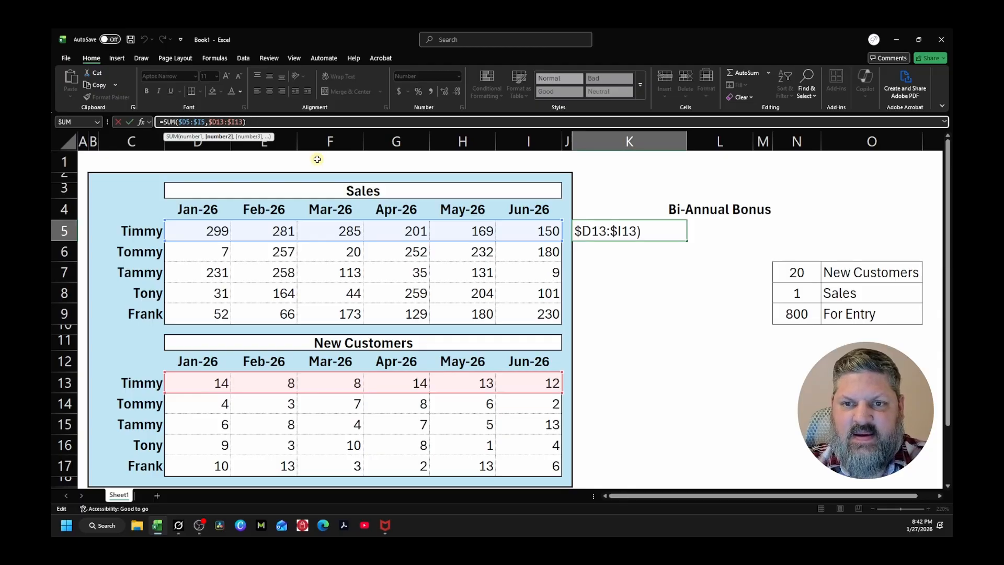
text(()
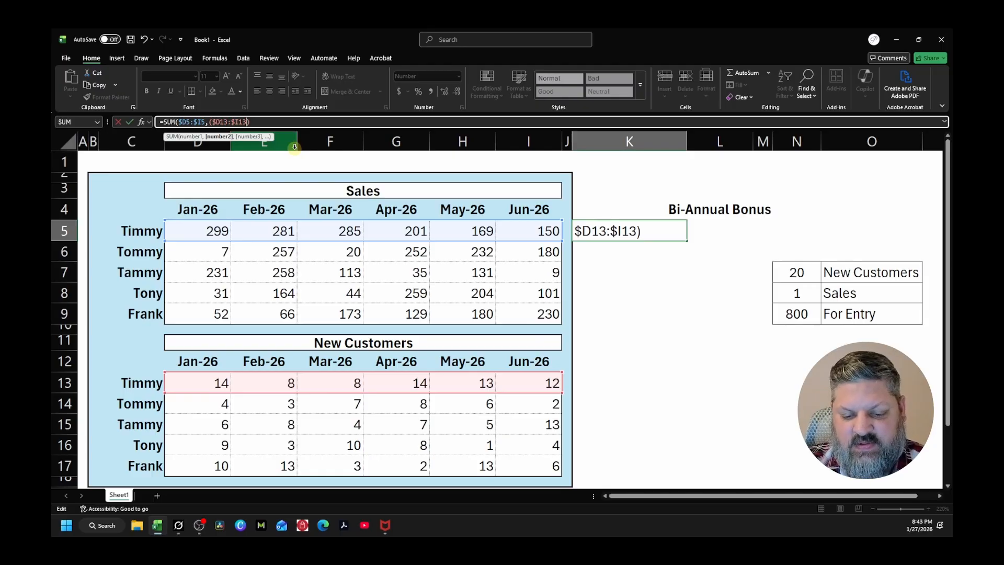
text())
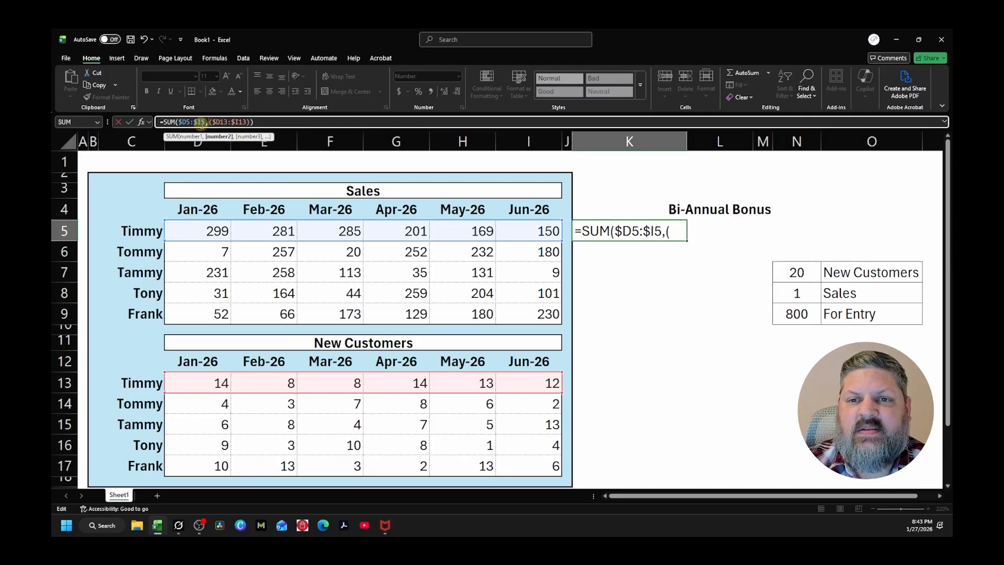
Inside those parentheses, nest a SUM around $D13:$I13 and multiply it by 20
click(212, 122)
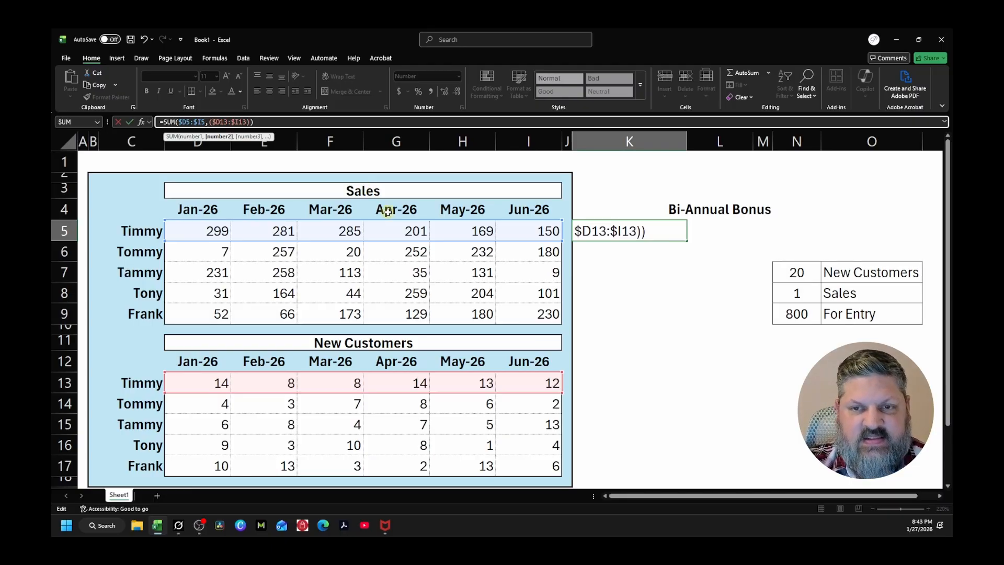
text(sum)
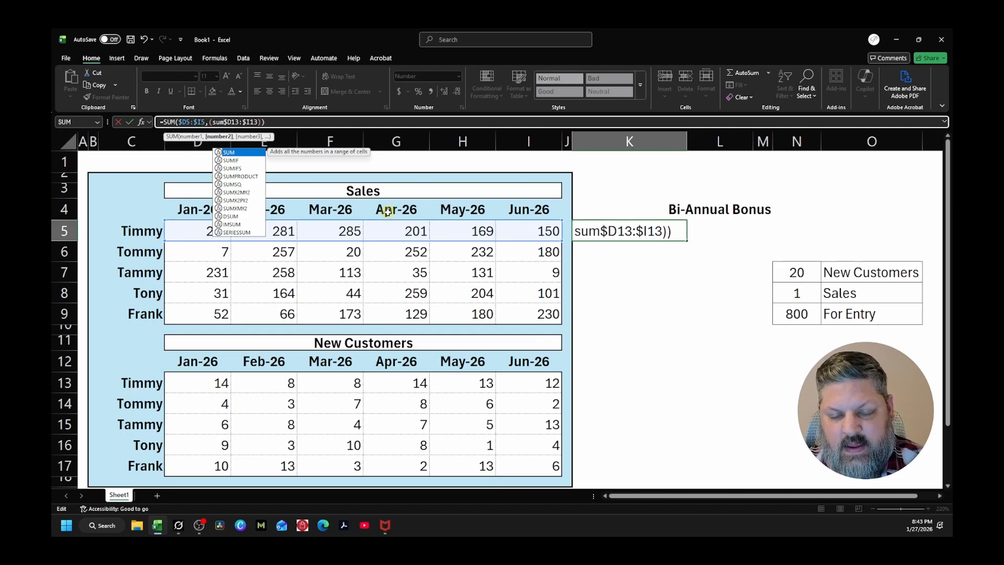
text(($)
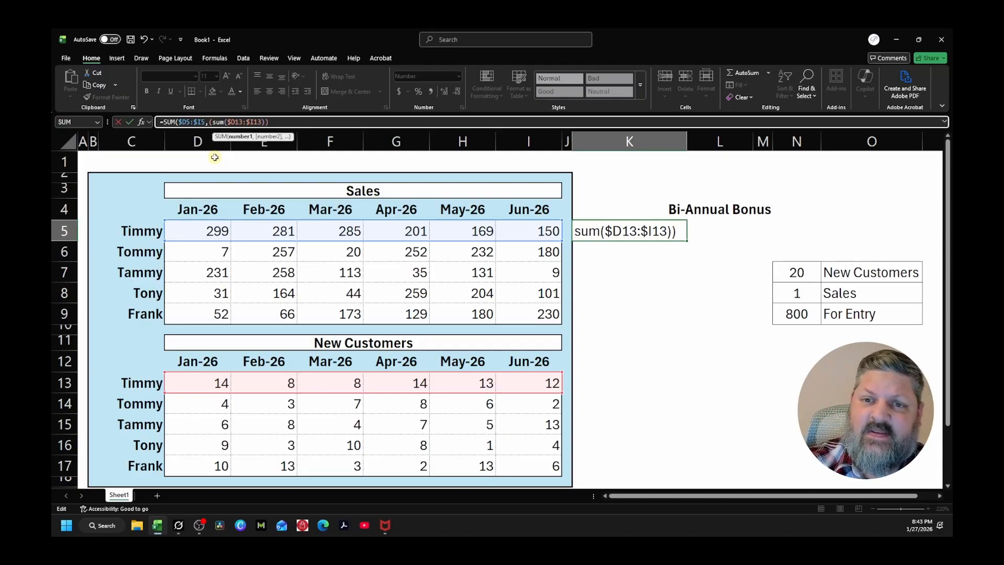
click(211, 121)
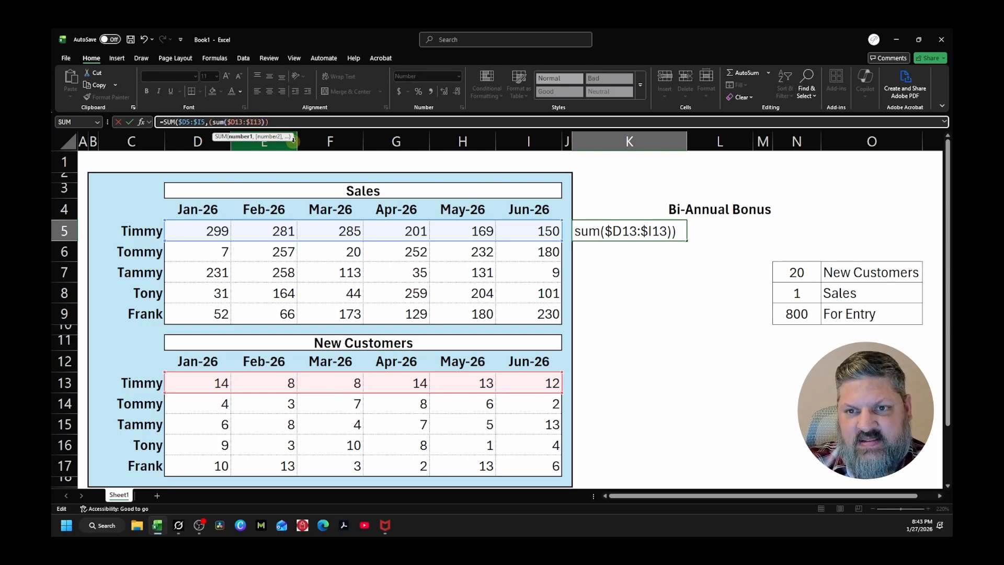
text())
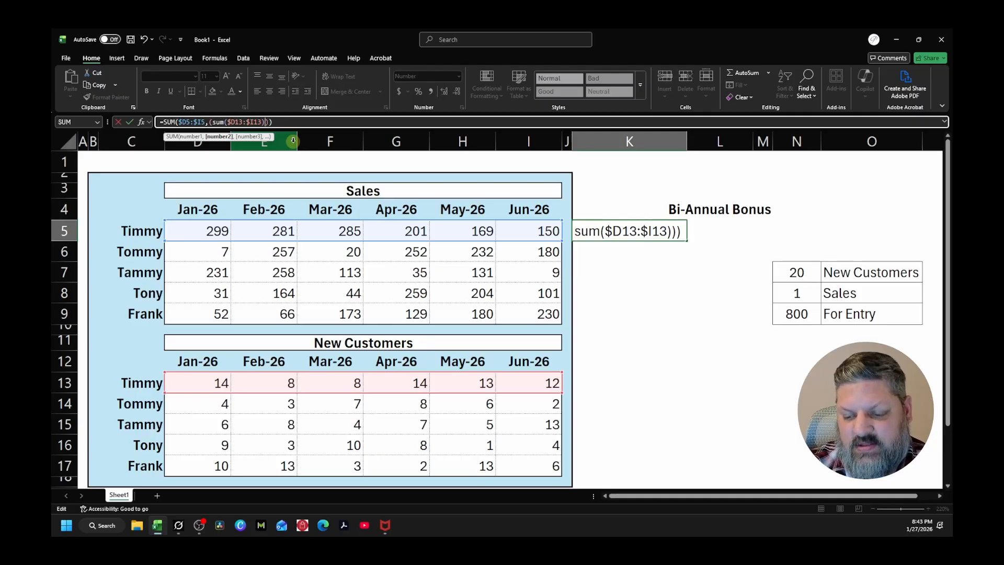
text(*)
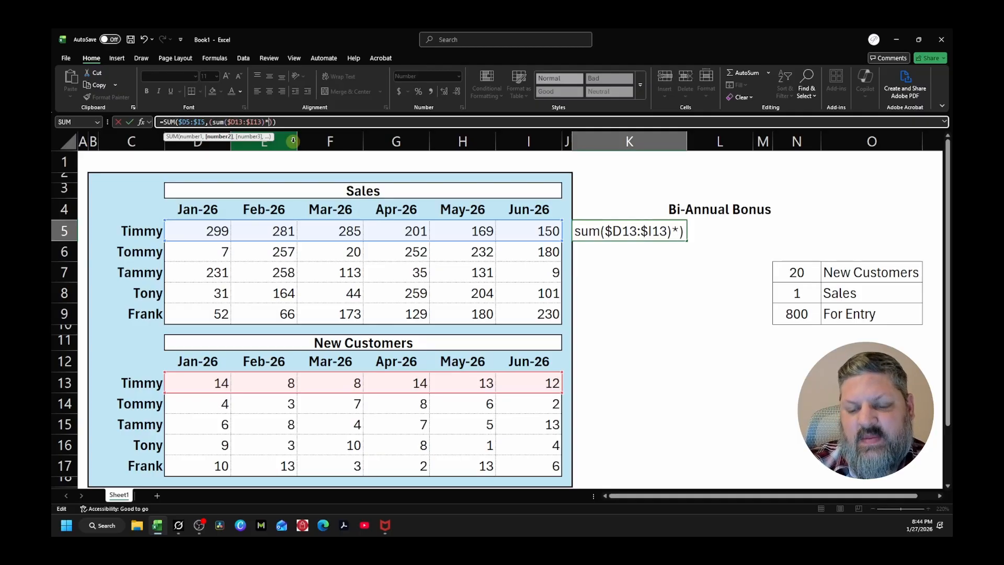
text(20)
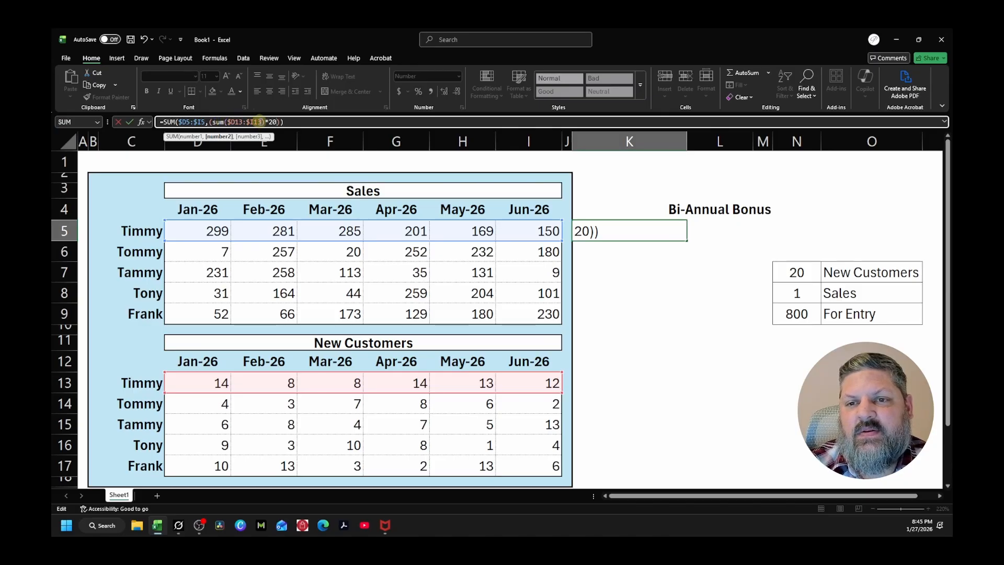
Replace the hard-coded 20 in the K5 formula with the absolute reference $N$7 and commit the formula
click(254, 122)
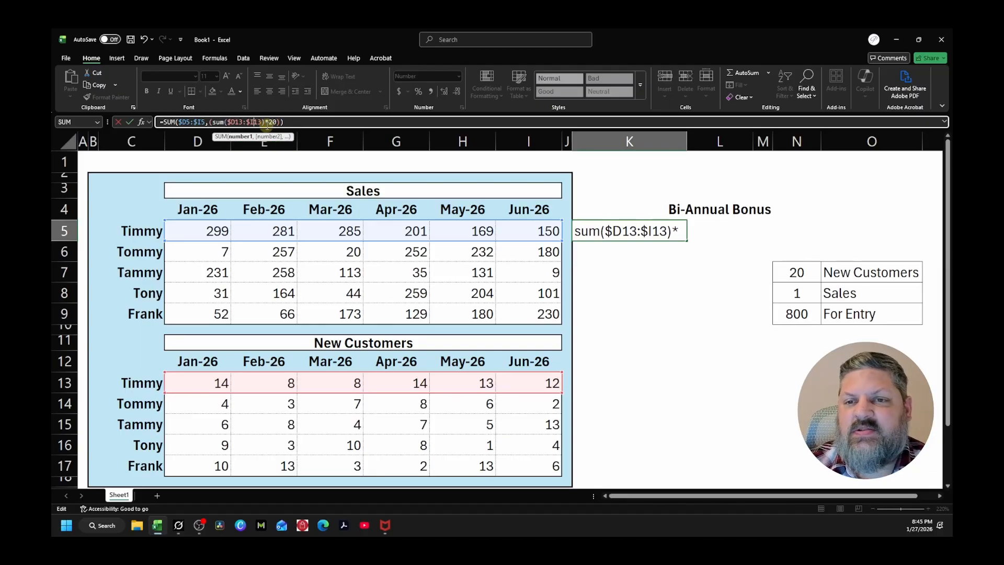
double_click(273, 122)
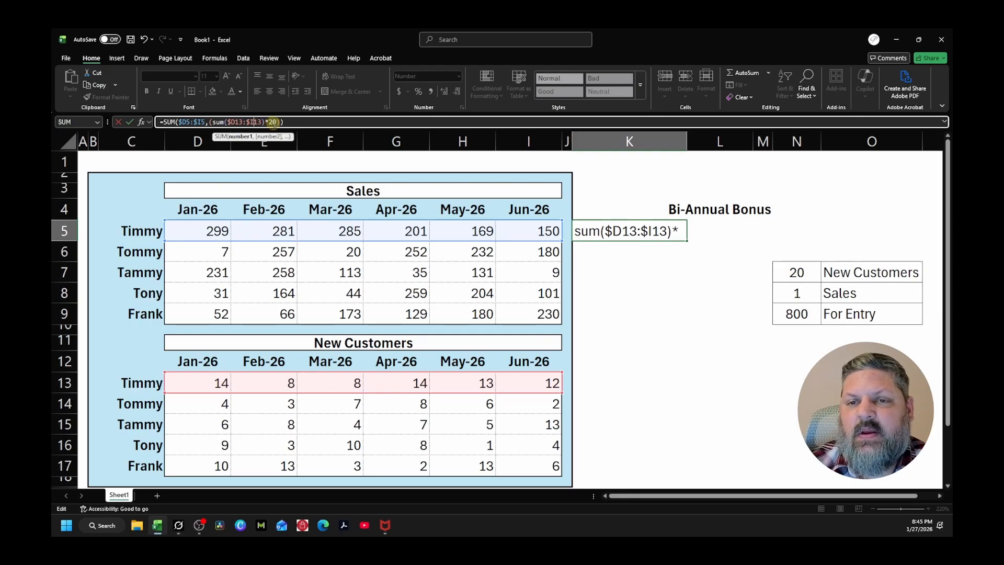
click(280, 122)
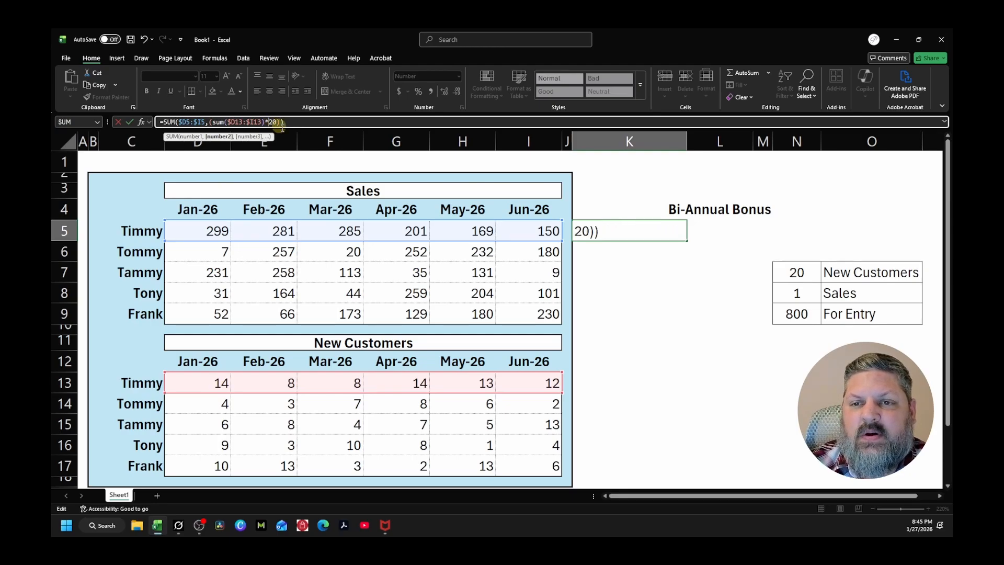
key(BackSpace)
key(BackSpace)
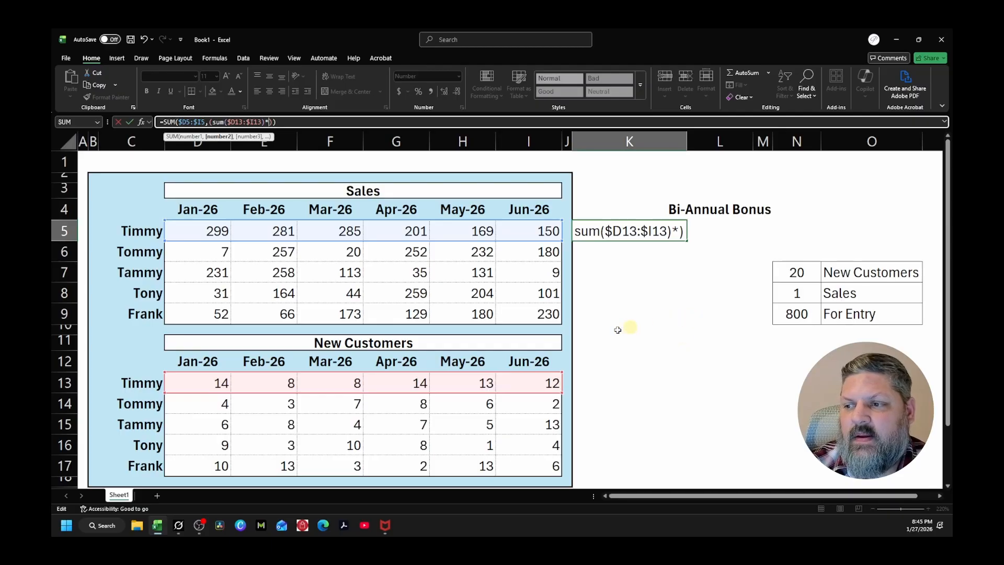
click(800, 273)
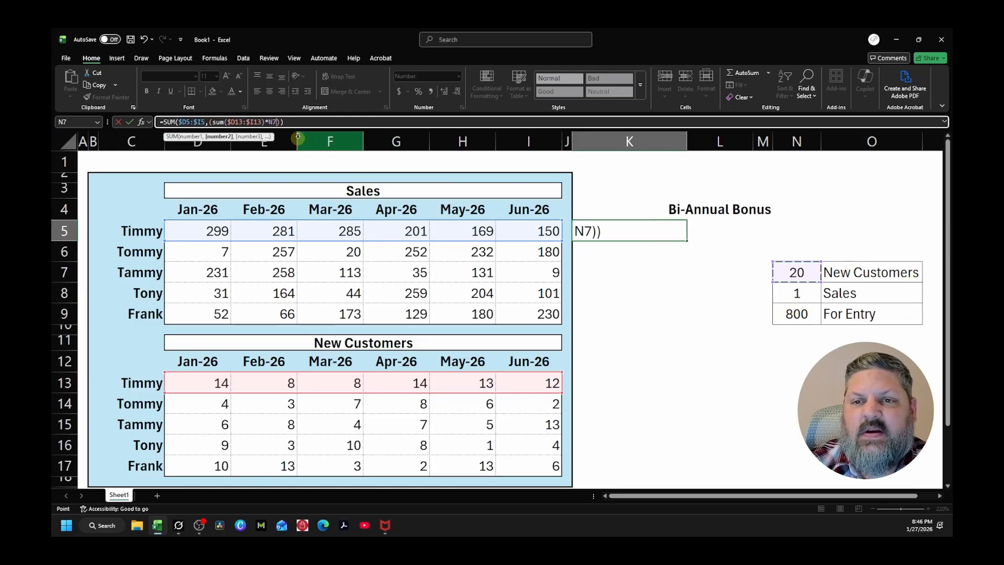
key(F4)
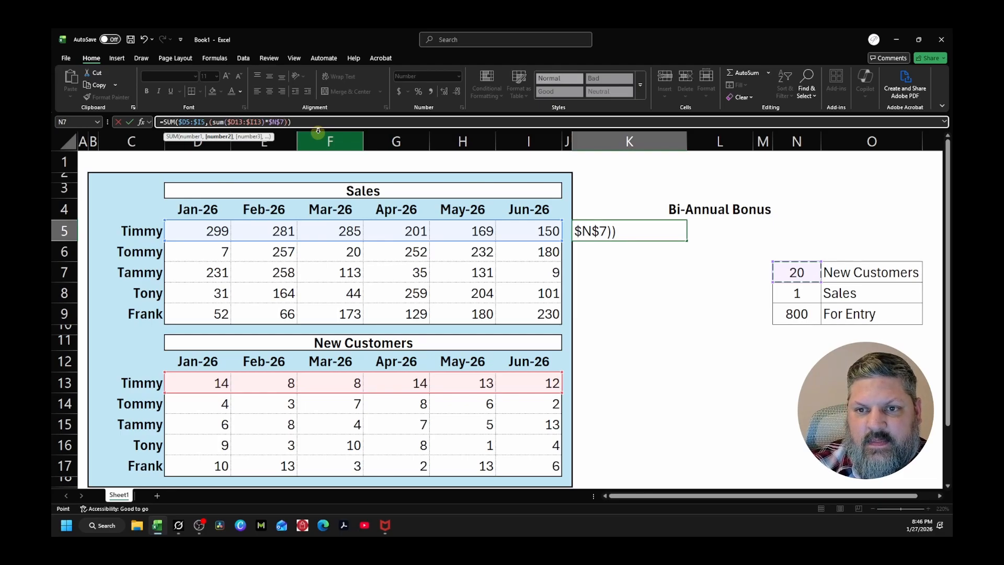
key(Return)
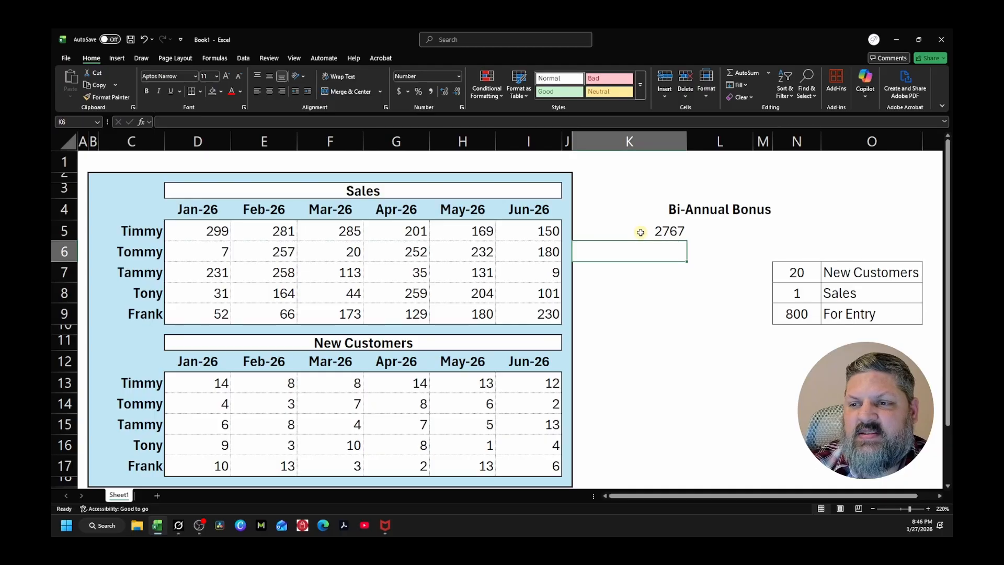
Select D5:I5 together with D13:I13 to review the sales and new-customer figures behind the K5 result
click(185, 231)
drag(185, 231, 509, 235)
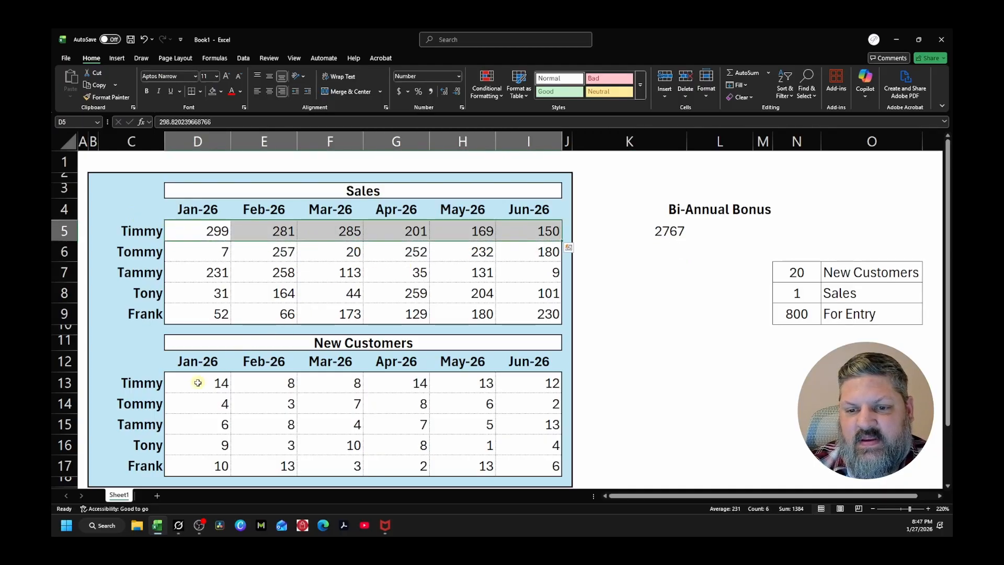
drag(196, 382, 552, 384)
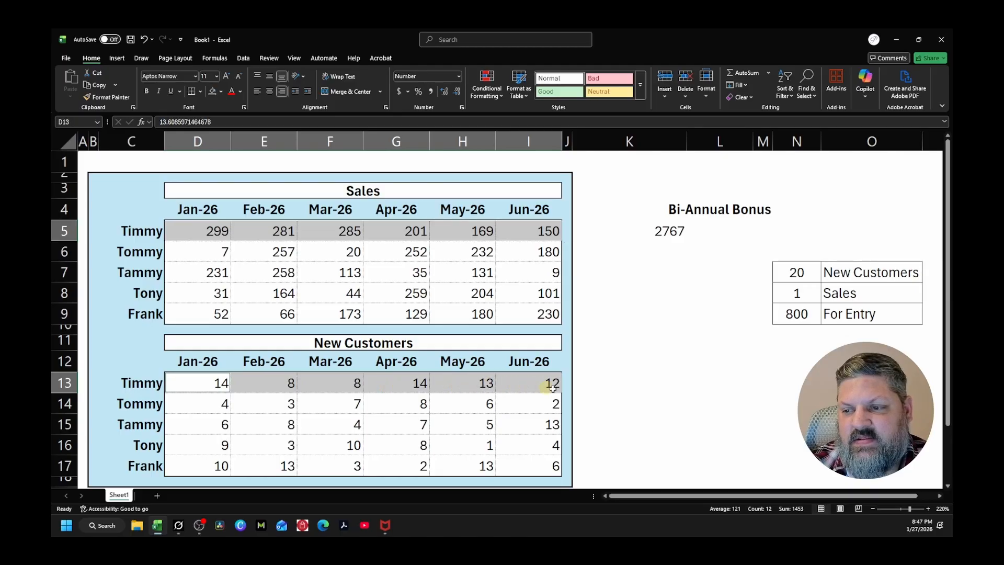
Enter the check formula =SUM(D13:I13)*20 in K13 to compute the first employee's new-customer portion separately
click(602, 378)
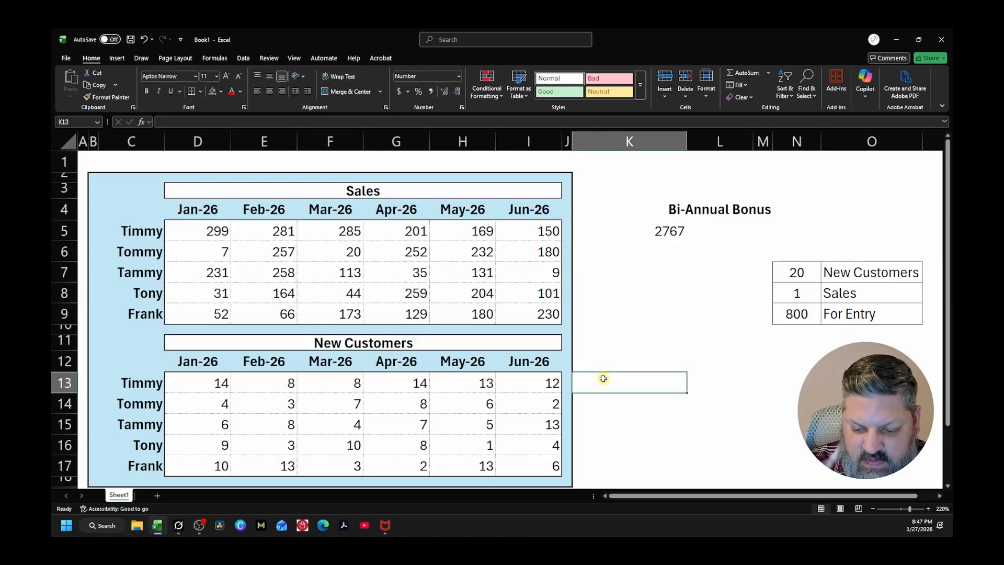
text(=sum()
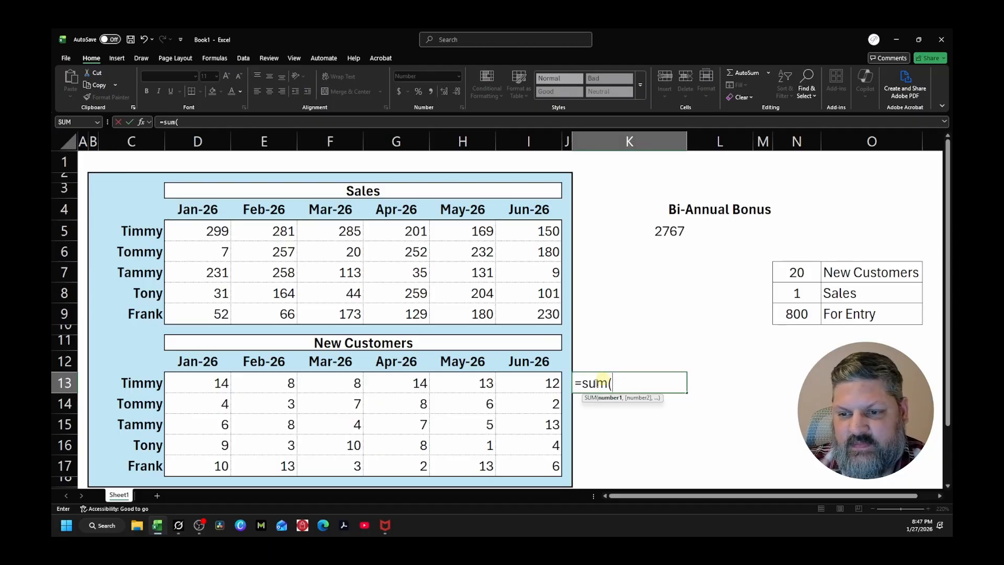
drag(220, 383, 519, 382)
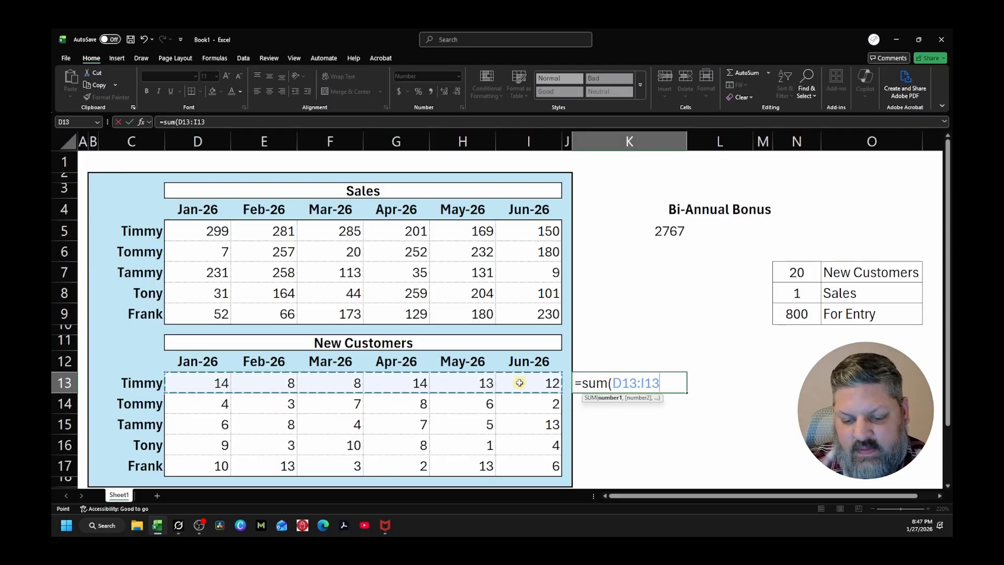
text())
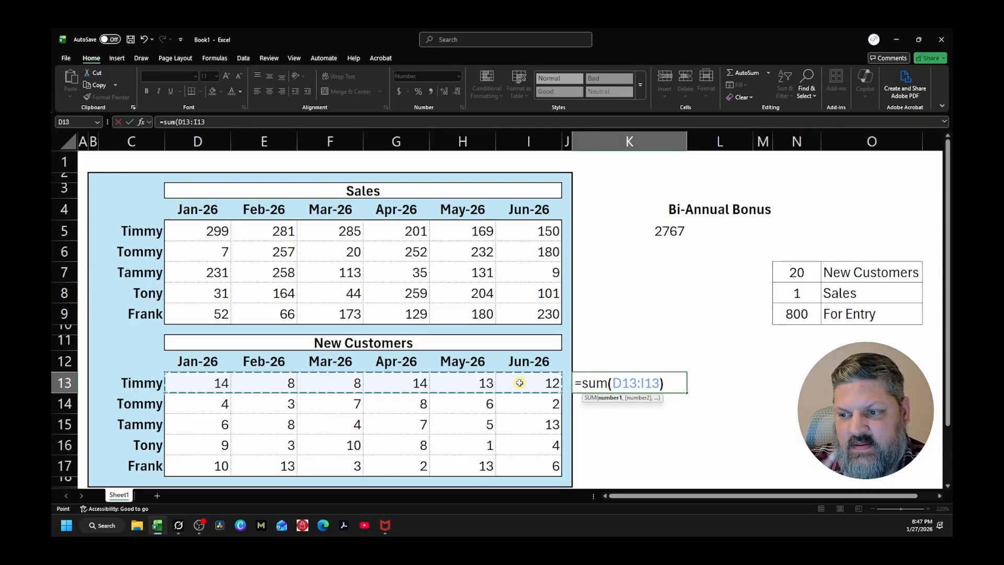
text(*20)
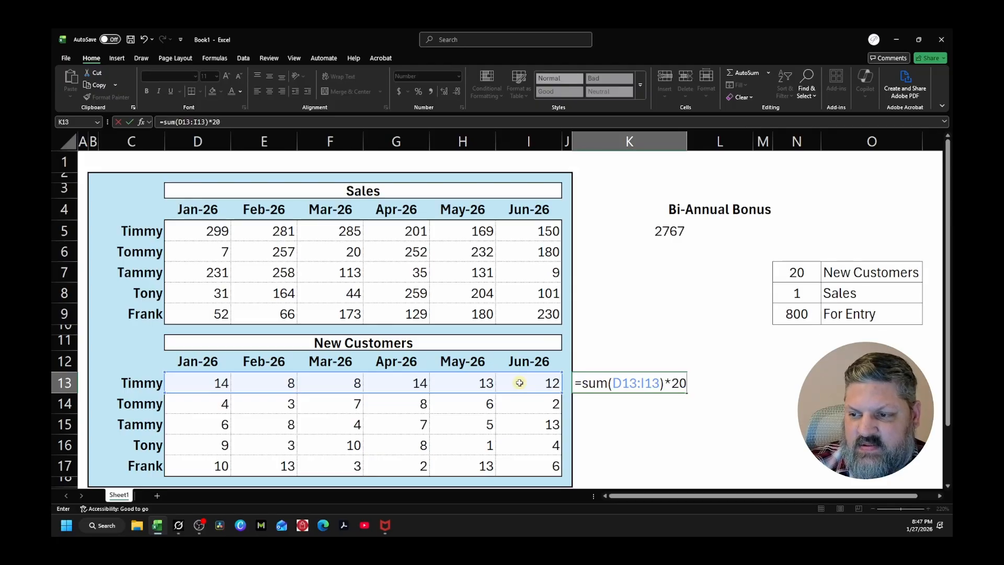
key(Return)
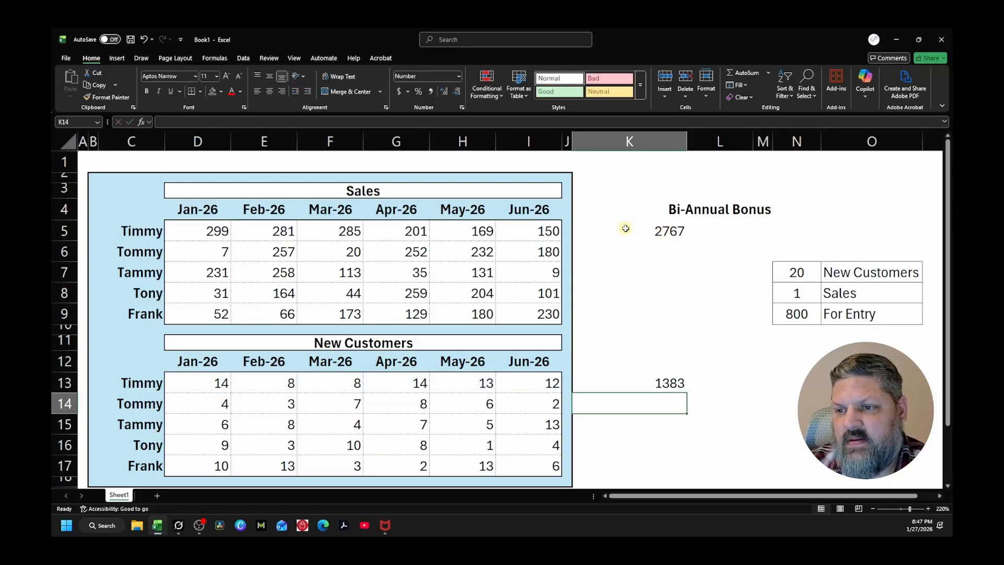
Select D5:I5 together with K13 to compare their combined sum with K5, and clear the check formula from K13
drag(209, 227, 533, 224)
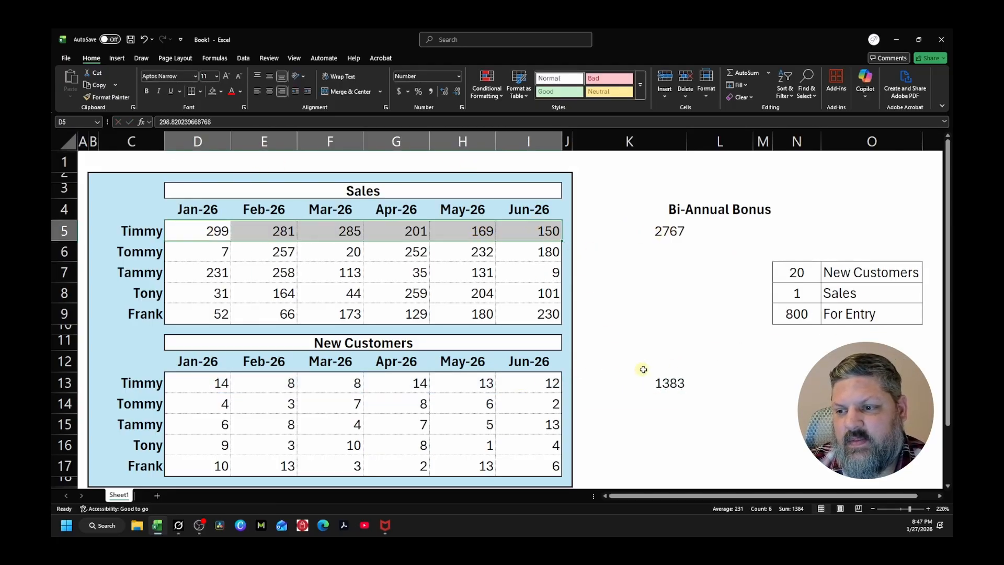
ctrl+click(673, 383)
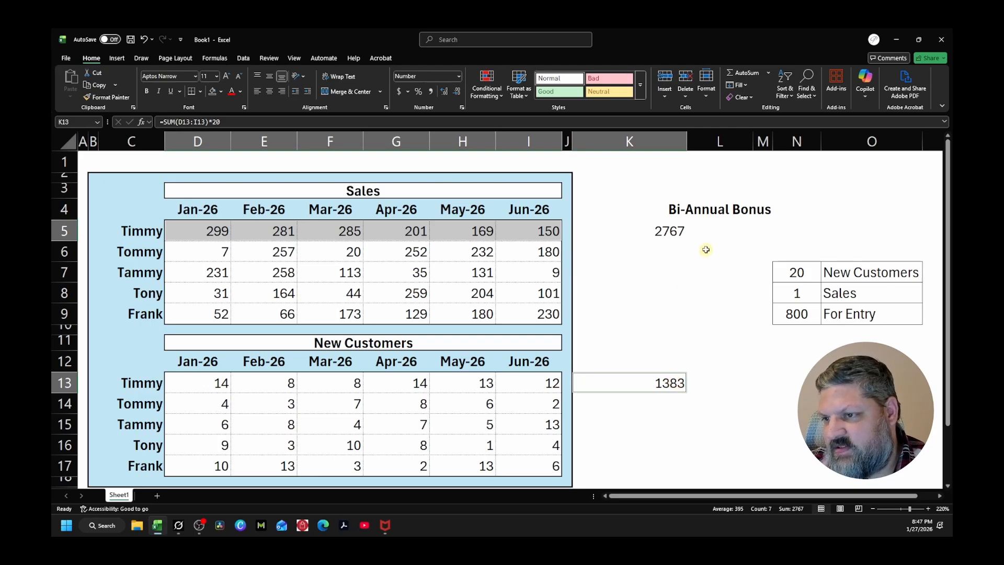
click(661, 380)
key(Delete)
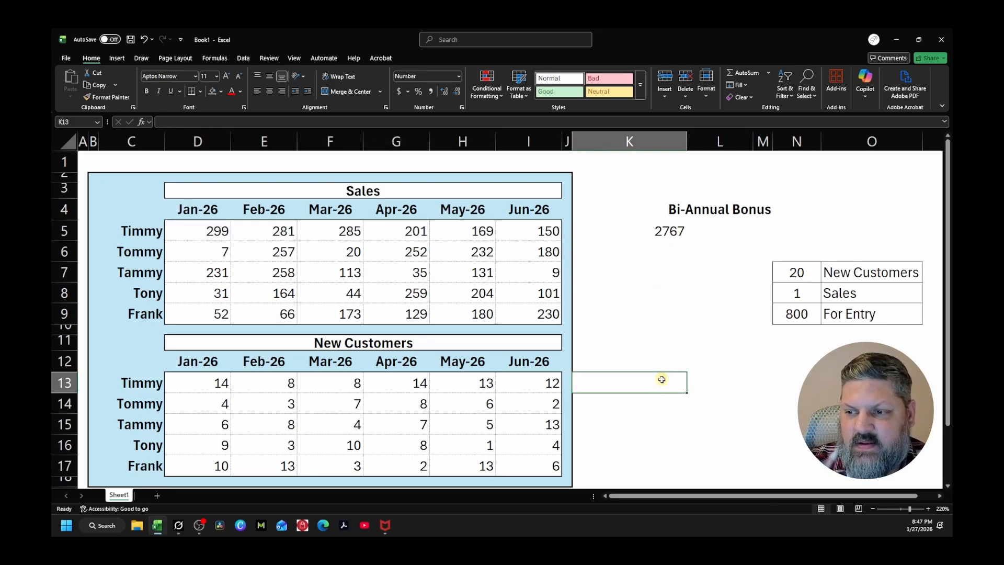
click(672, 330)
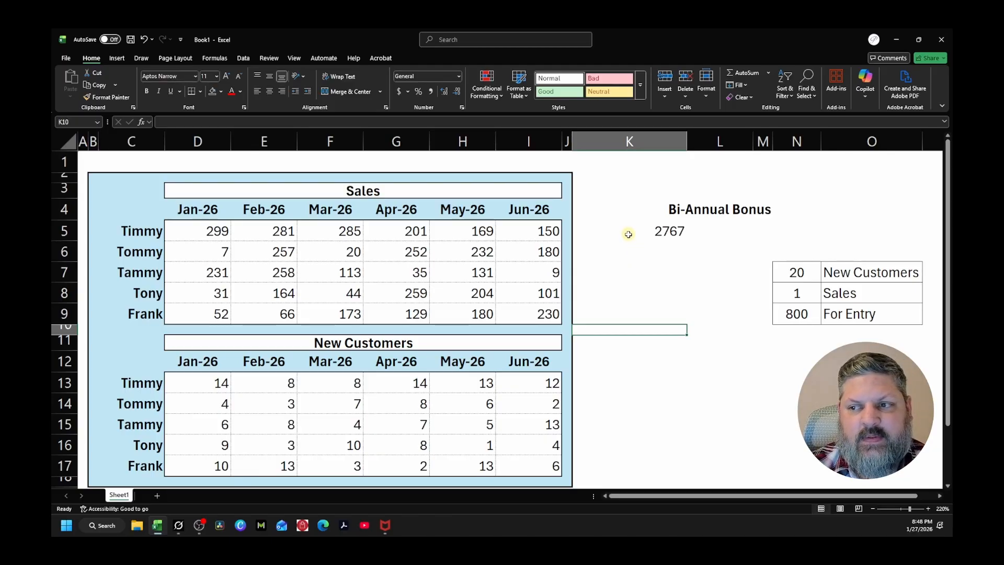
Fill the K5 bonus formula down through K9 for the remaining employees
click(627, 235)
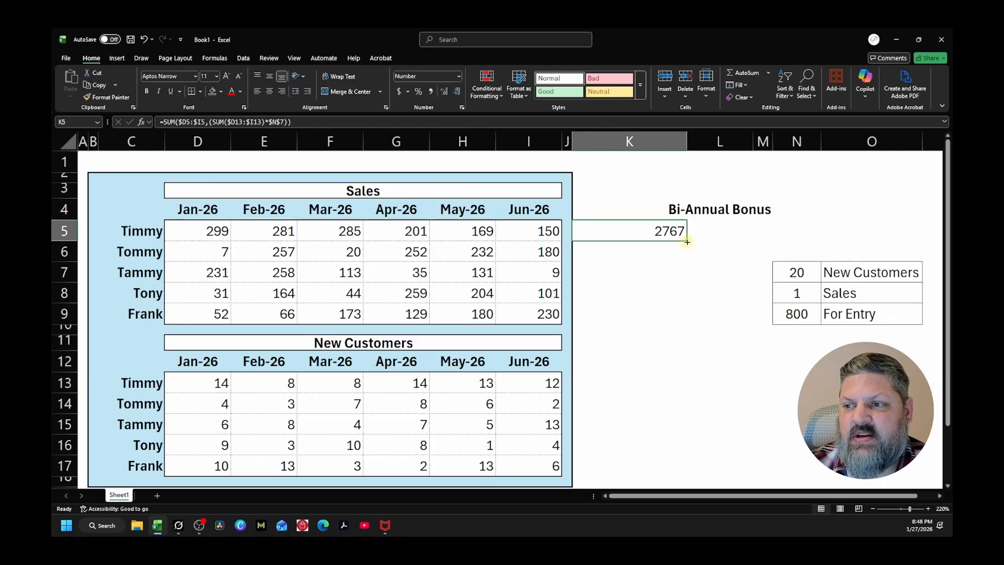
drag(687, 243, 684, 321)
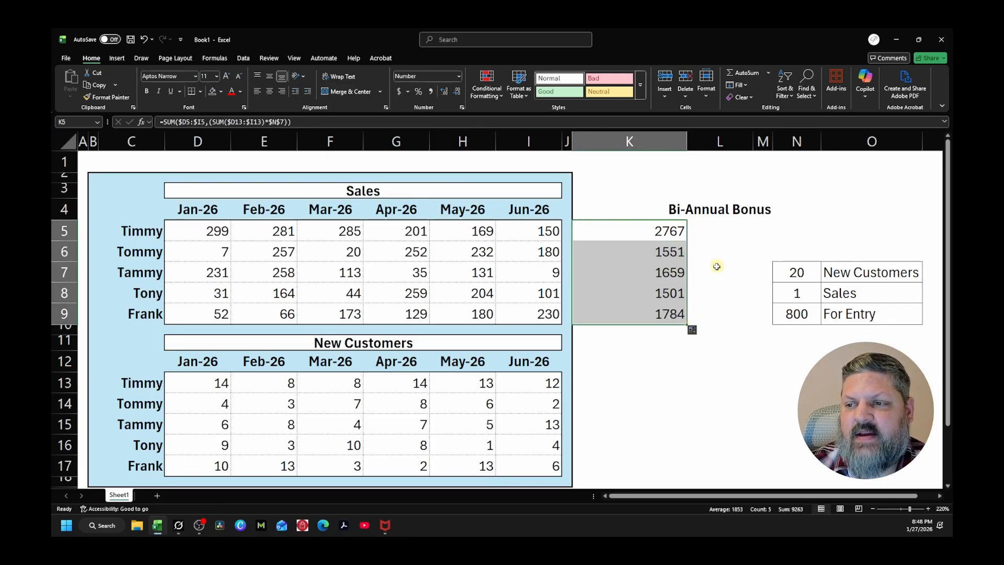
click(698, 362)
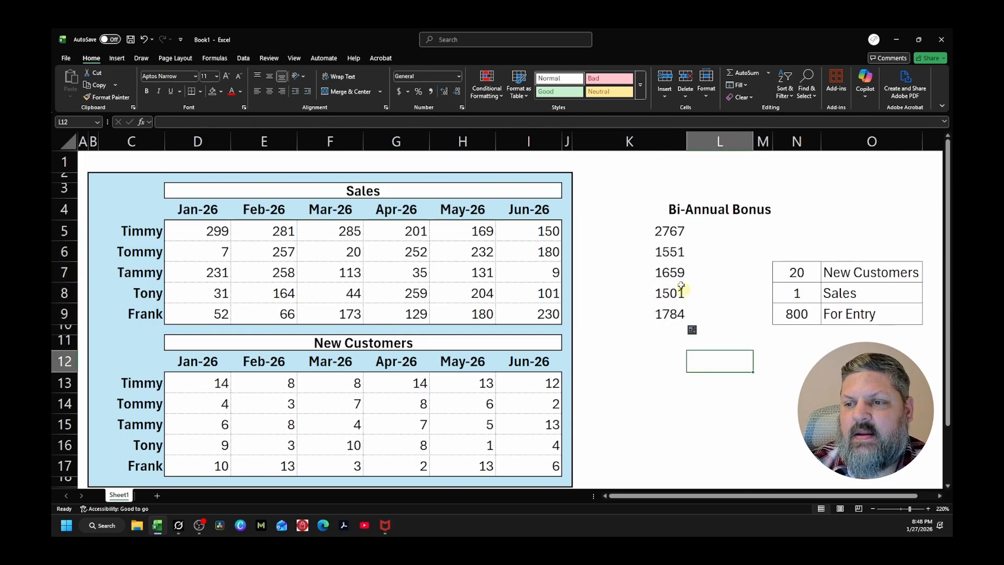
Review the For Entry threshold in N9:O9 and insert IF( ahead of the existing SUM in the K5 formula
click(630, 232)
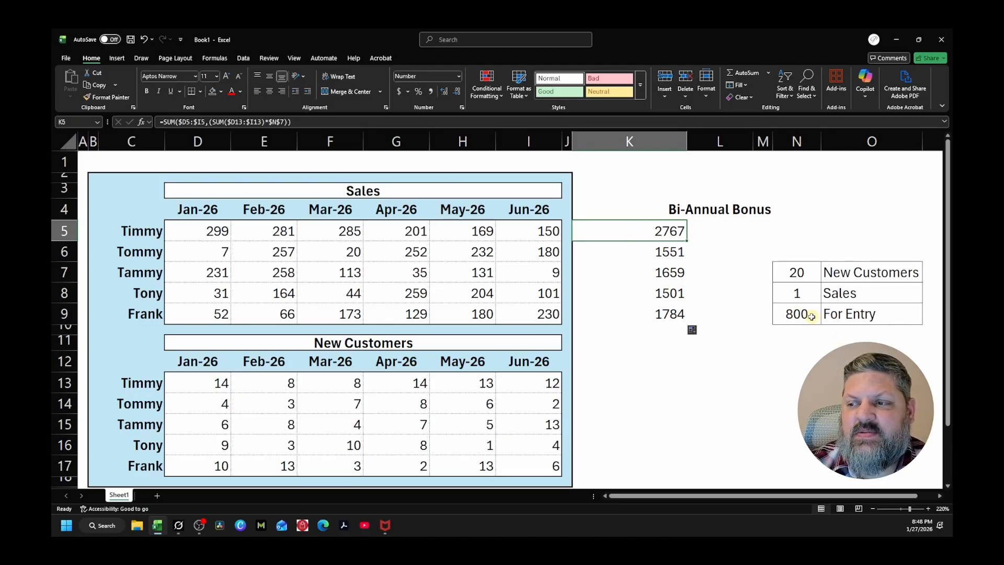
drag(800, 314, 859, 315)
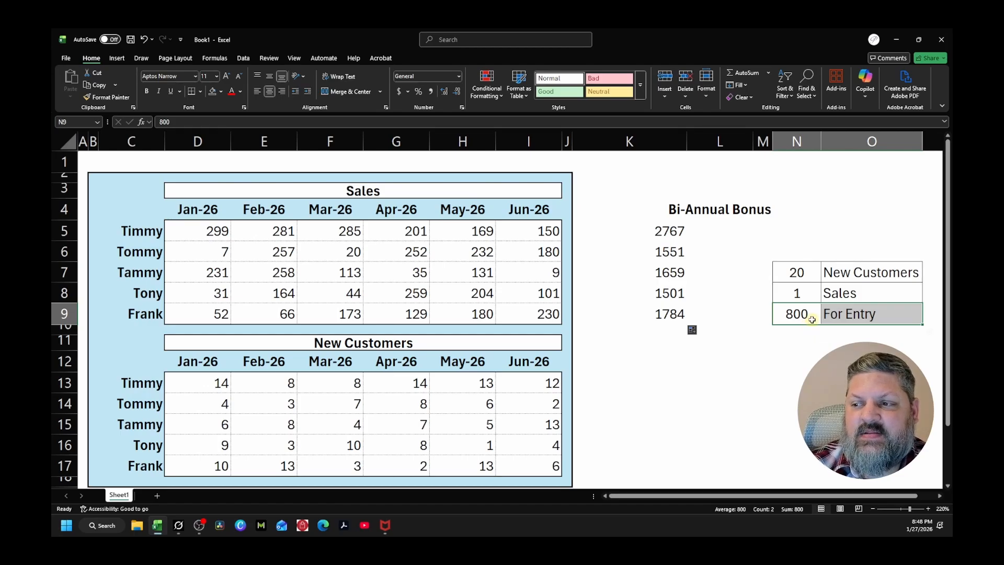
click(646, 232)
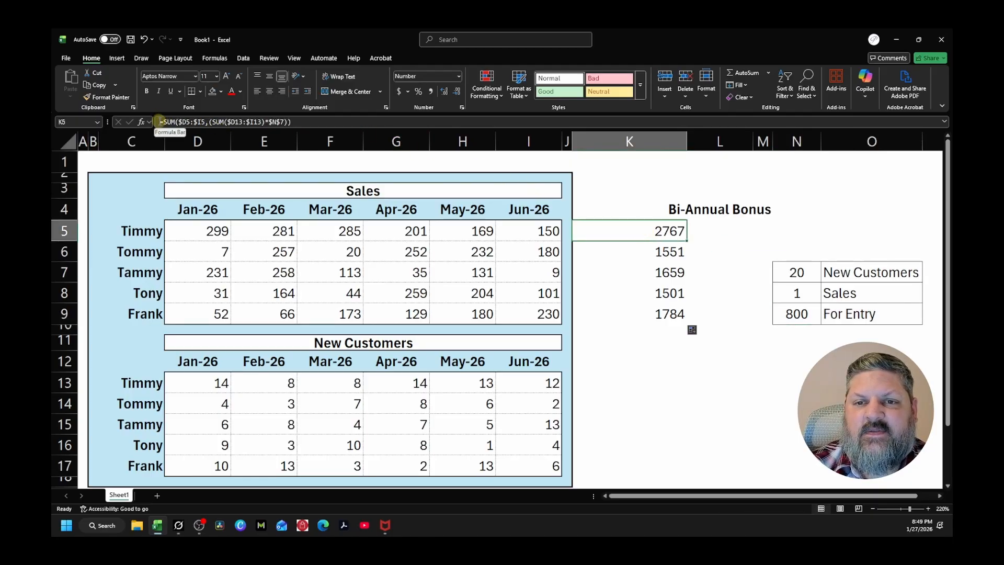
click(217, 122)
click(332, 122)
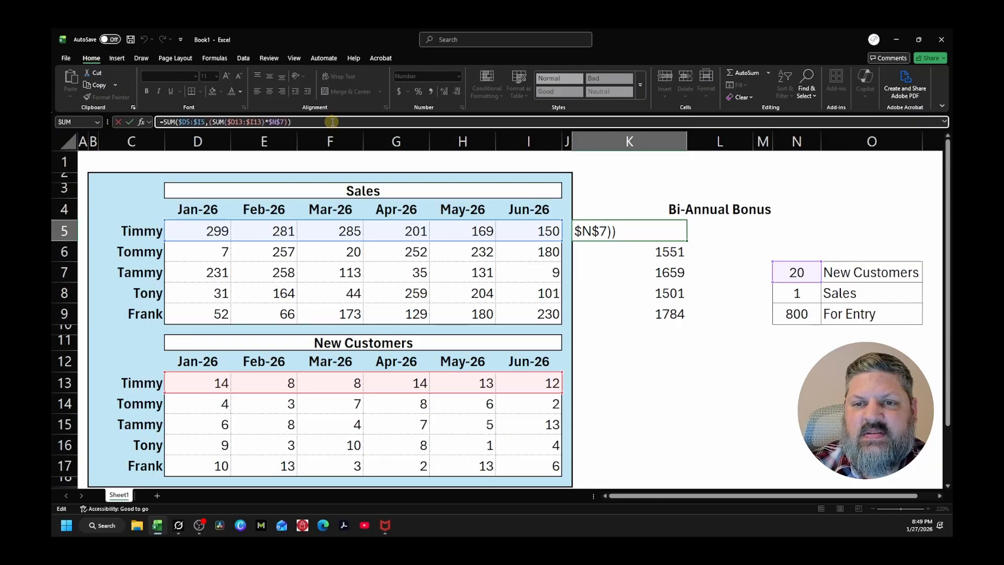
click(162, 122)
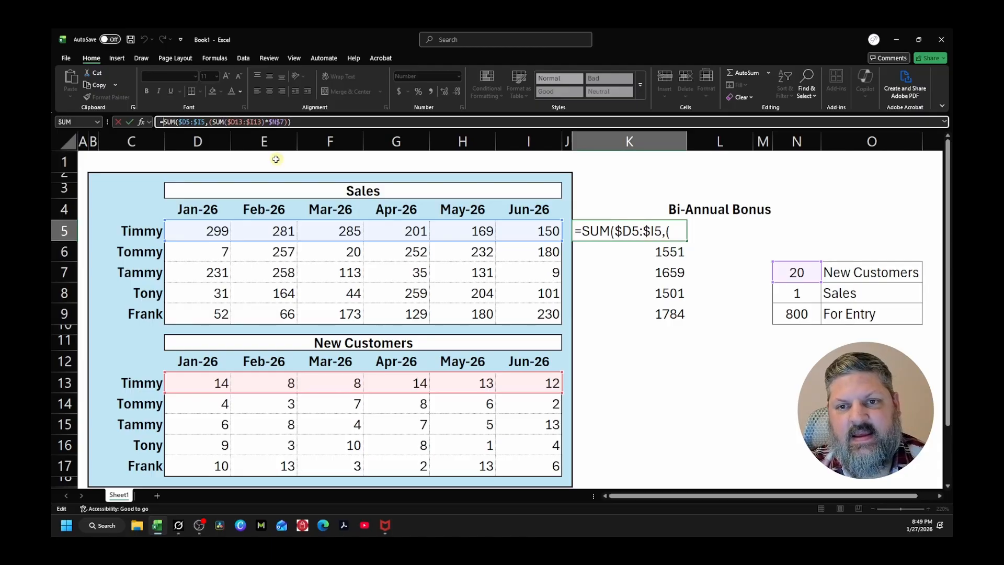
text(if)
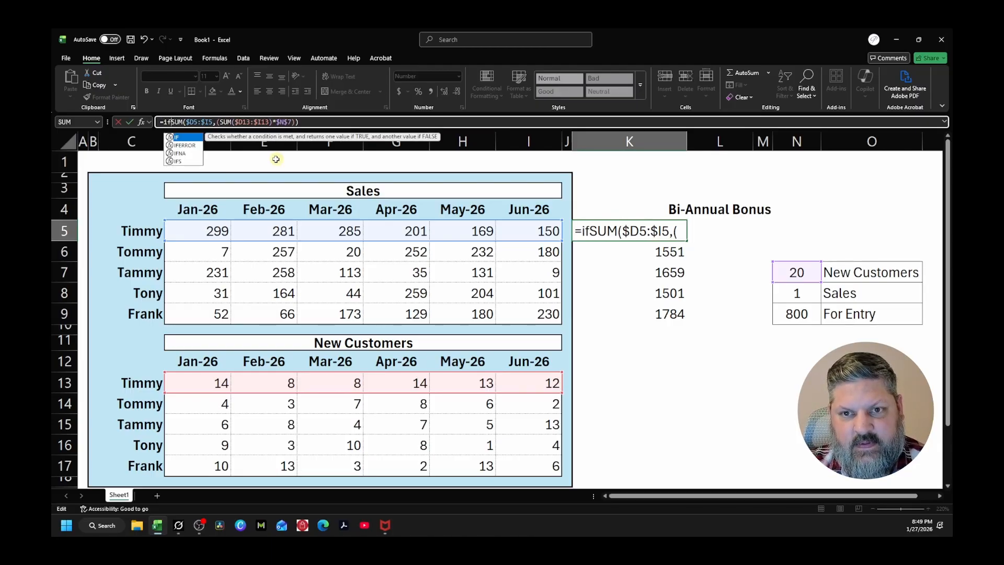
text(()
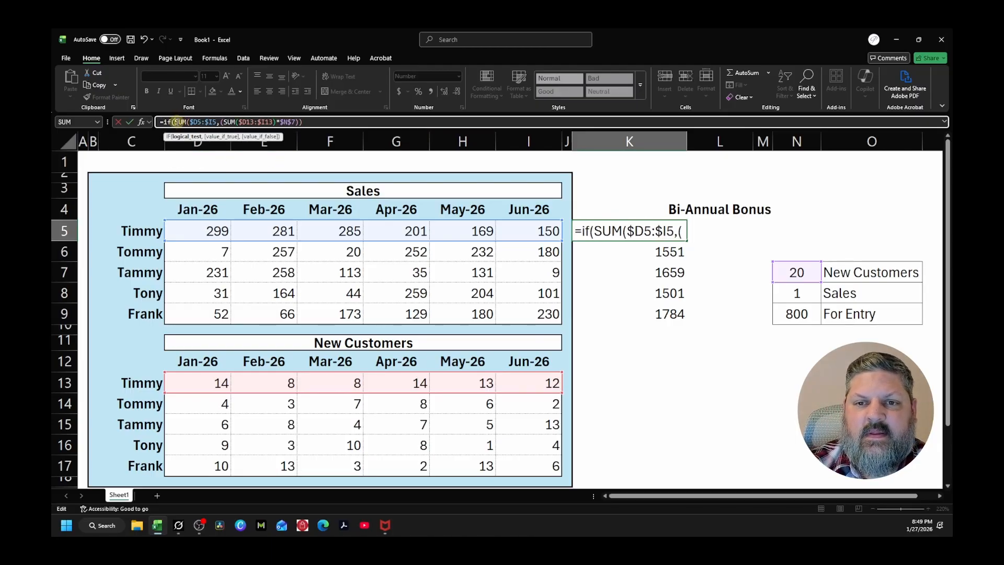
Begin the IF's logical test in K5 with SUM($D5:$I5), locking only the columns, ahead of the original SUM
click(308, 121)
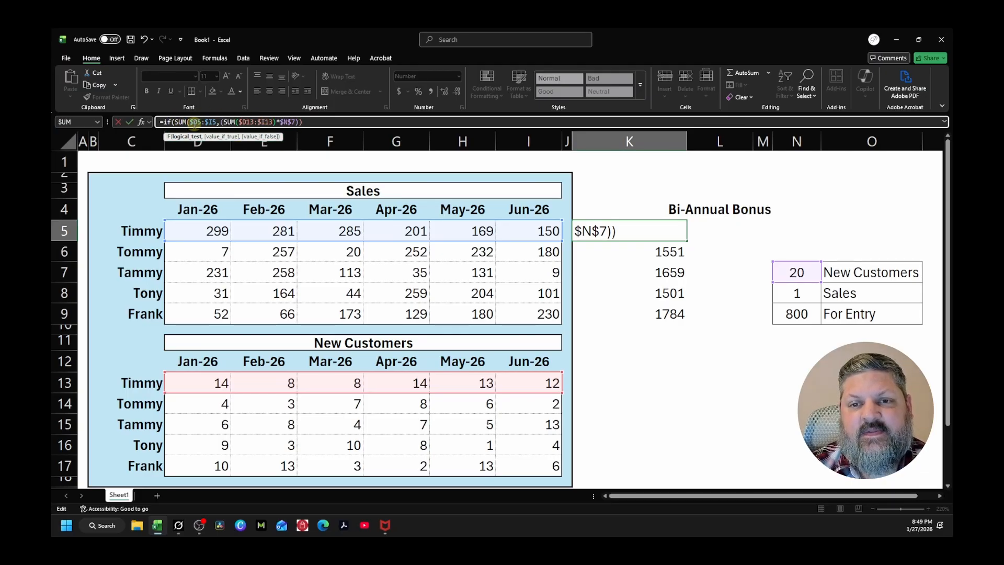
click(176, 122)
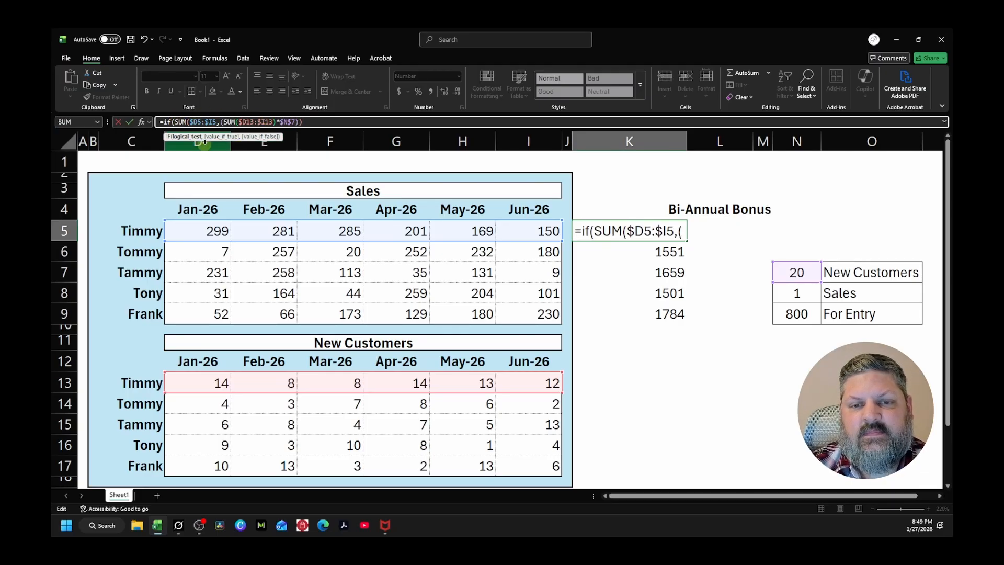
text(sum)
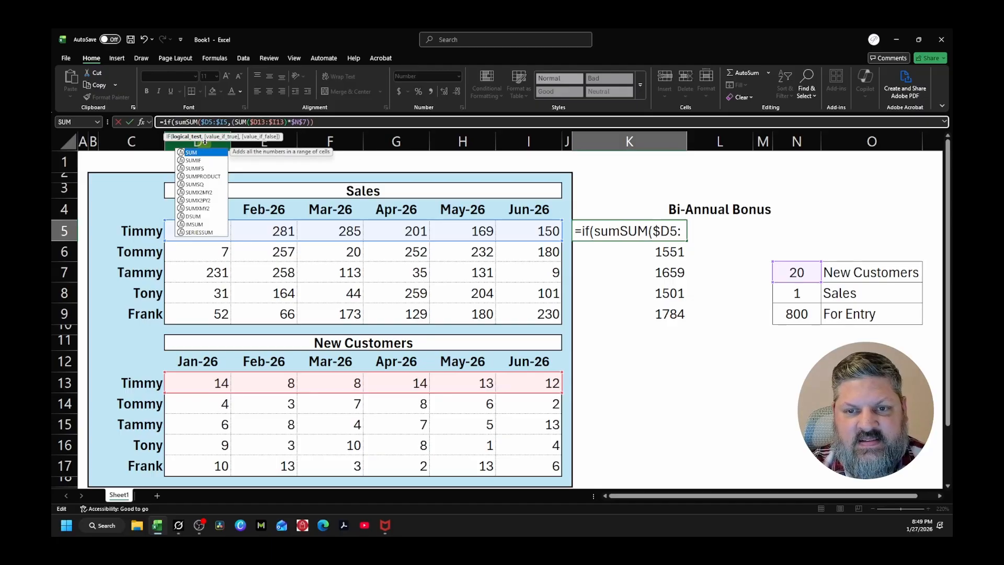
text(()
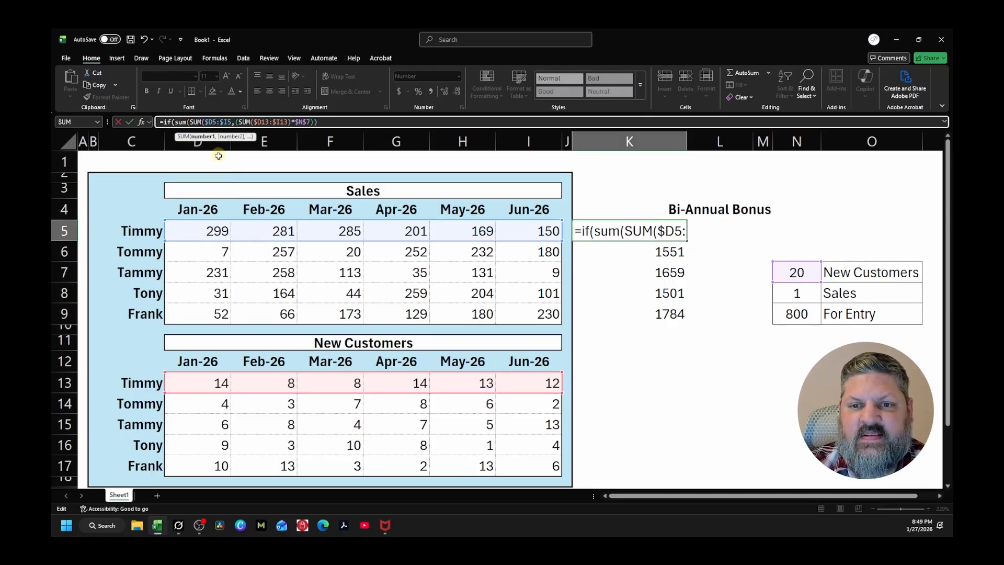
drag(187, 234, 540, 235)
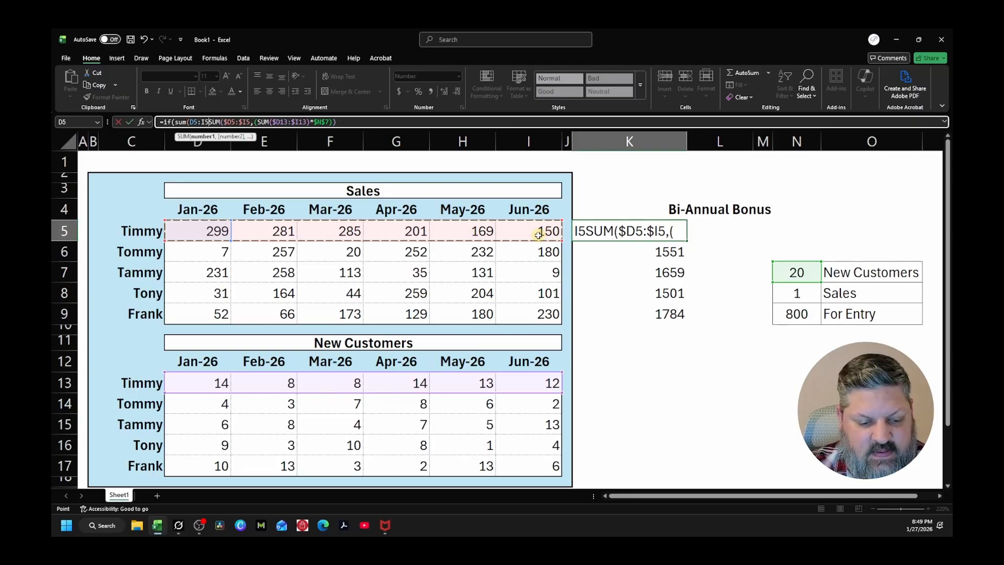
key(F4)
key(F4)
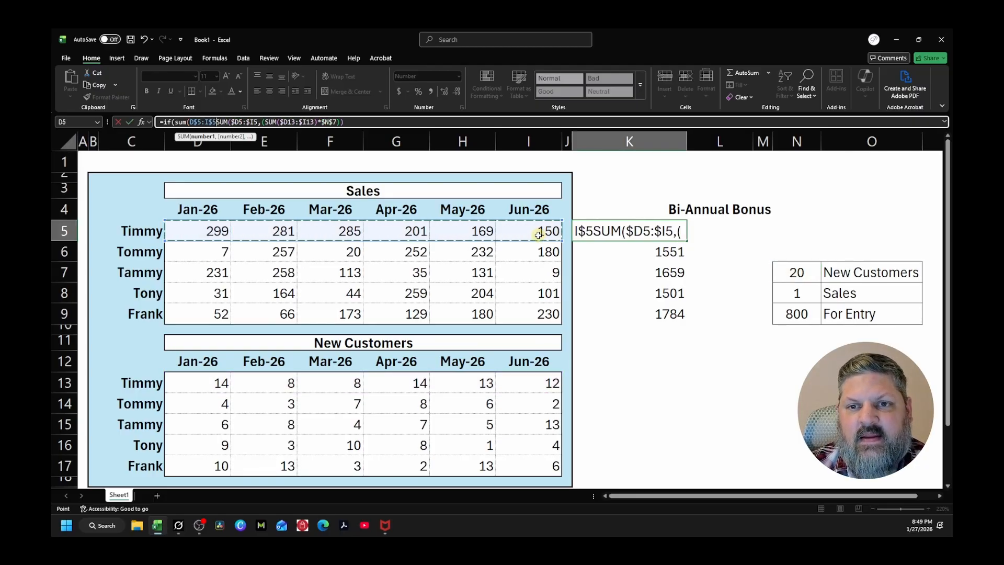
key(F4)
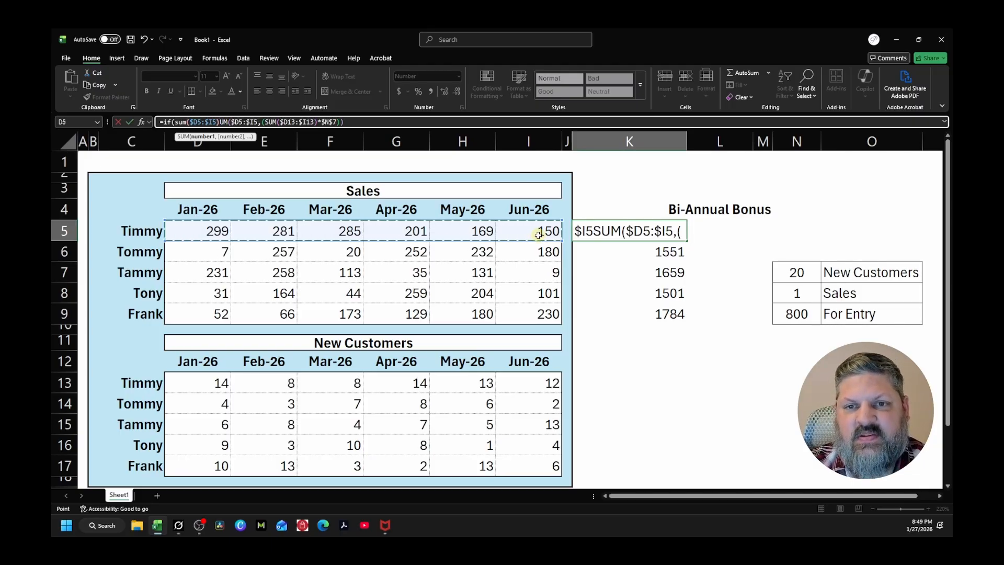
text())
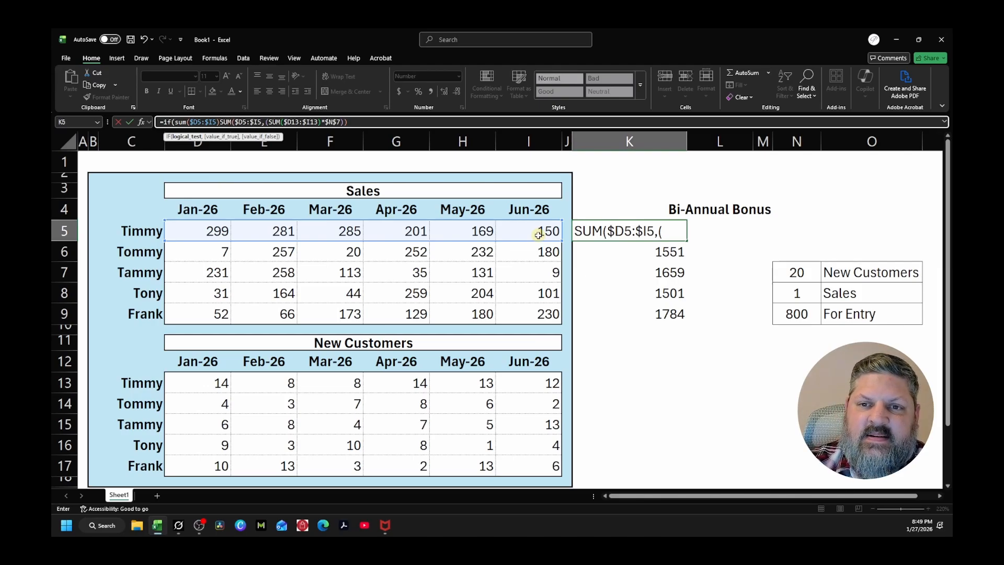
Complete the IF's logical test in K5 with <800 and a separating comma
text(<)
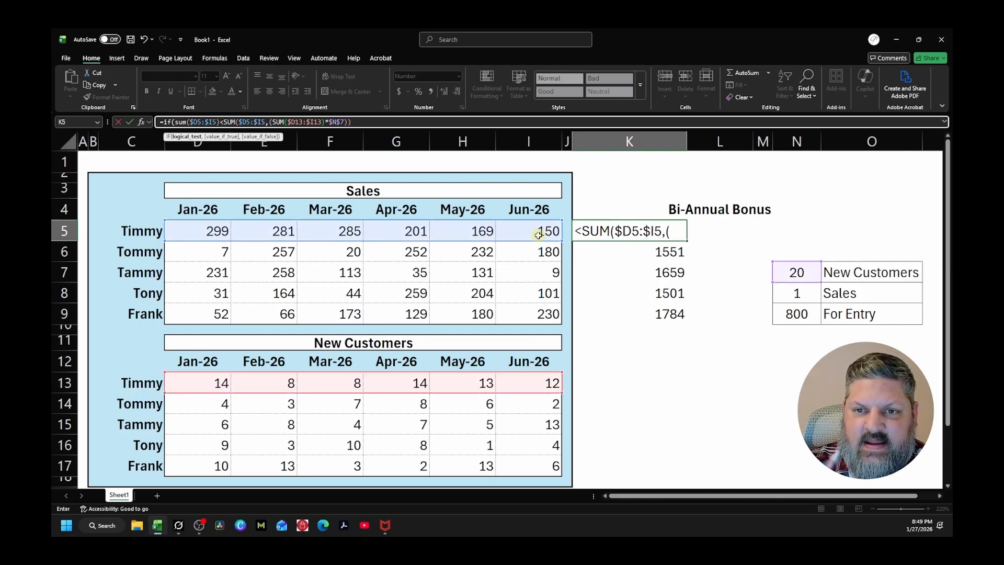
text(800)
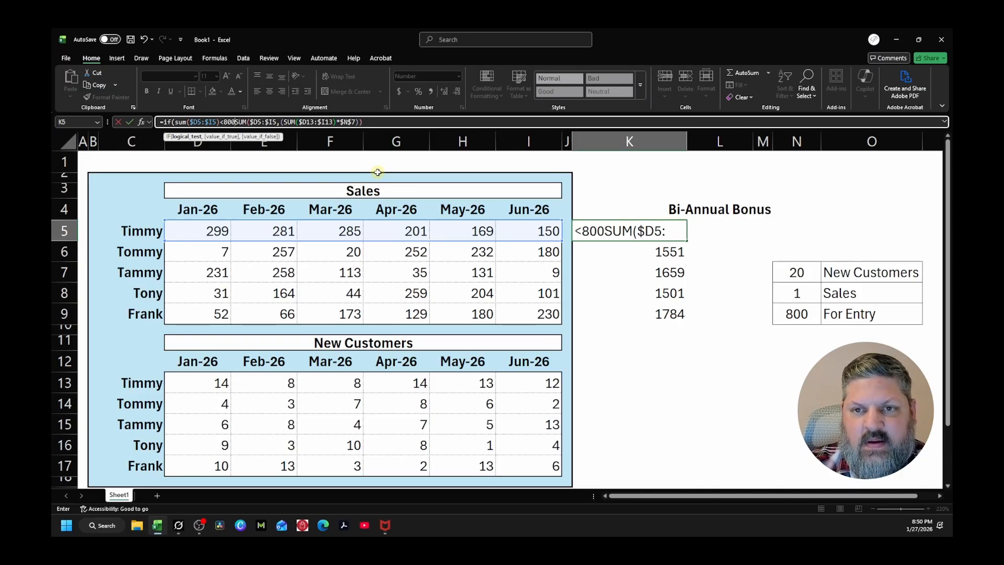
text(,)
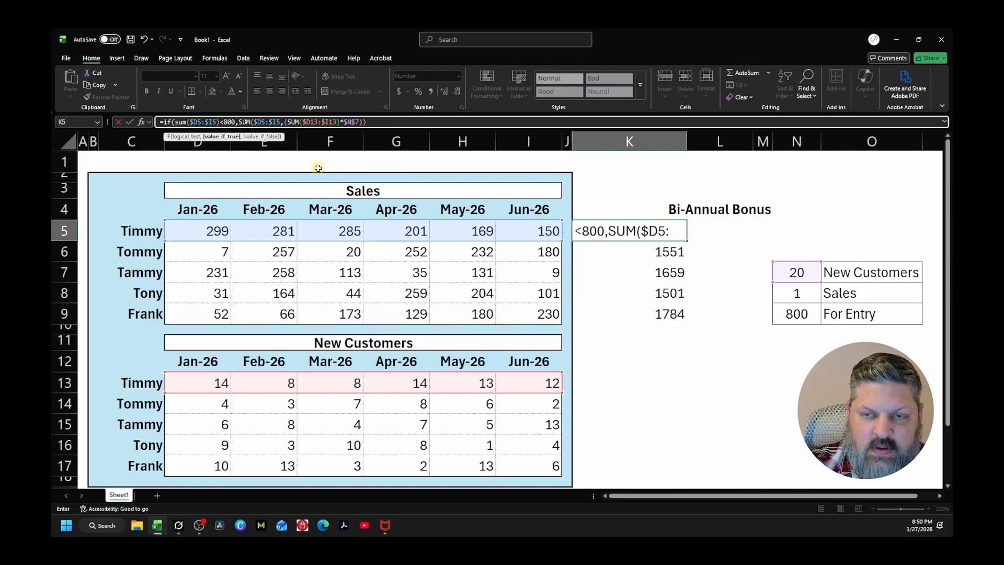
Enter the text "Not Eligible" as the value_if_true argument of the IF in K5
text(")
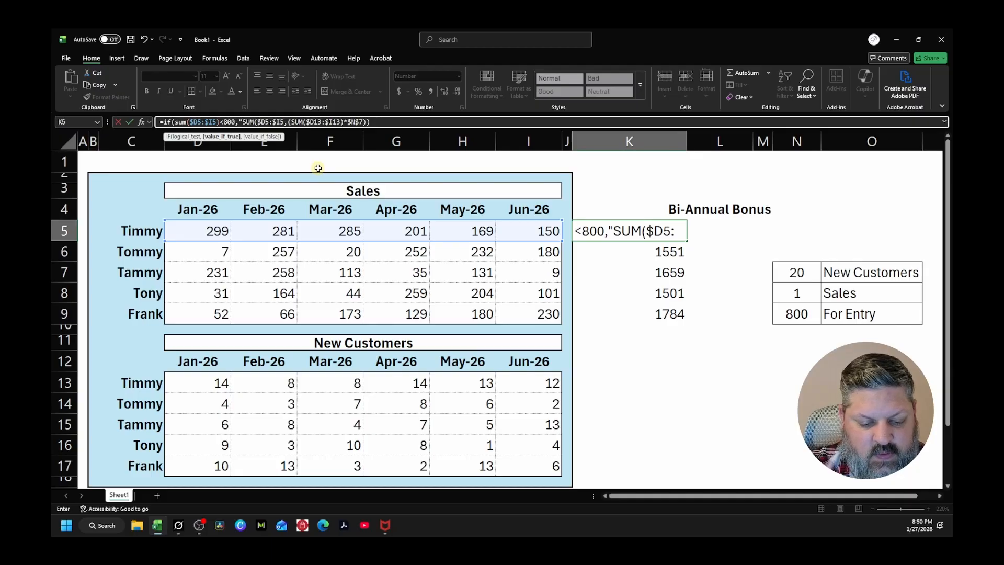
text(Not E)
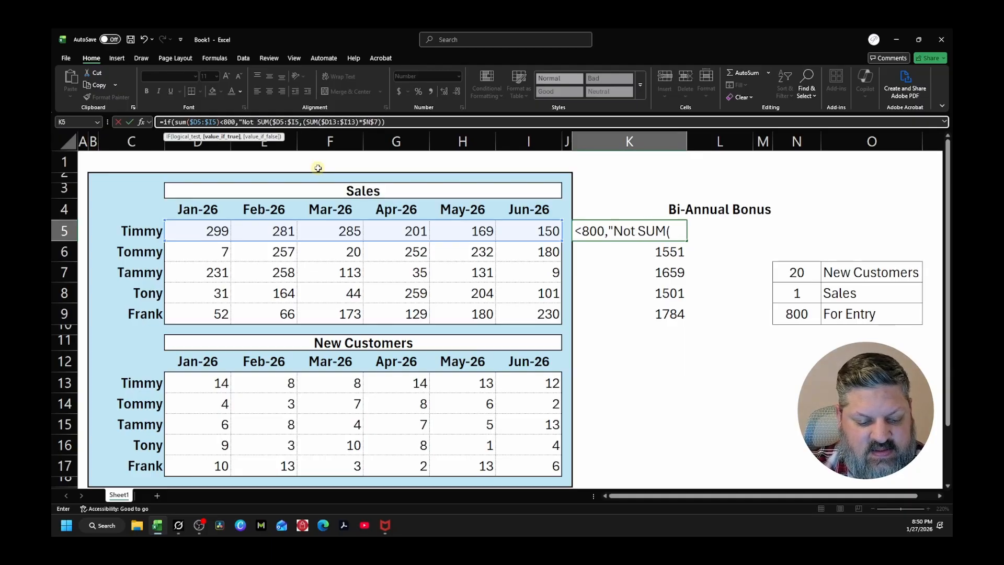
text(ligible)
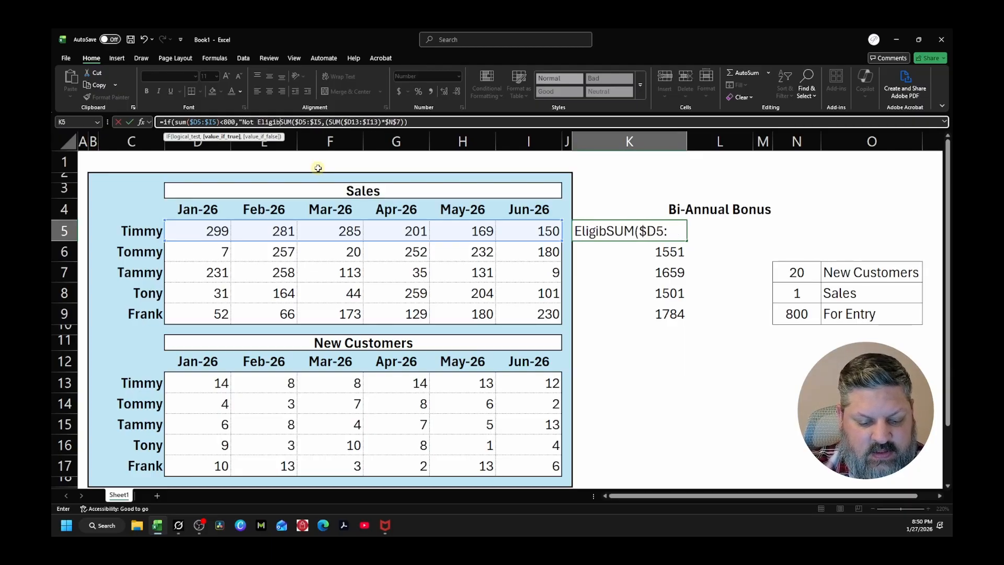
text(")
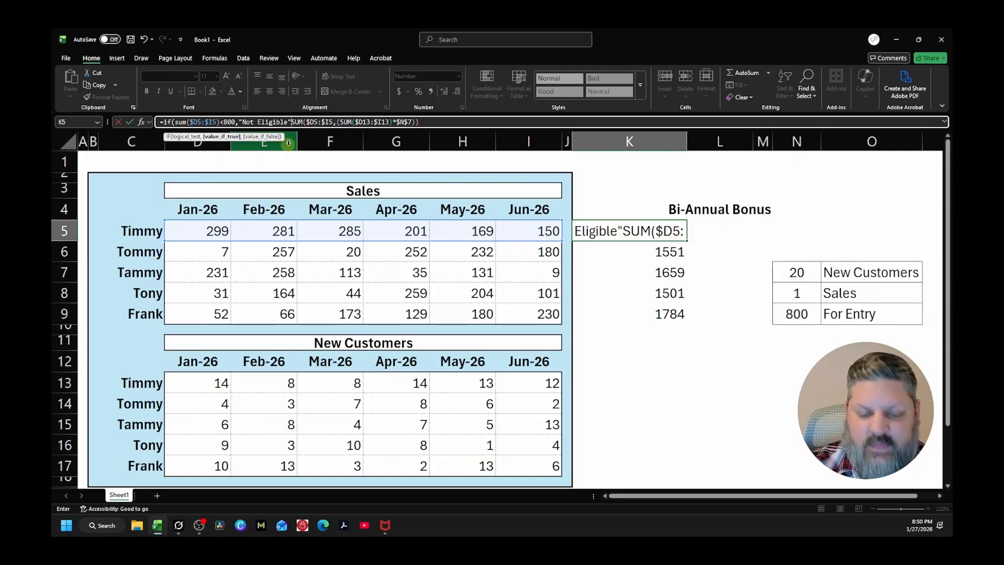
Make the existing SUM the IF's value_if_false argument in K5 with a separating comma, close the IF's parenthesis and commit the formula
text(,)
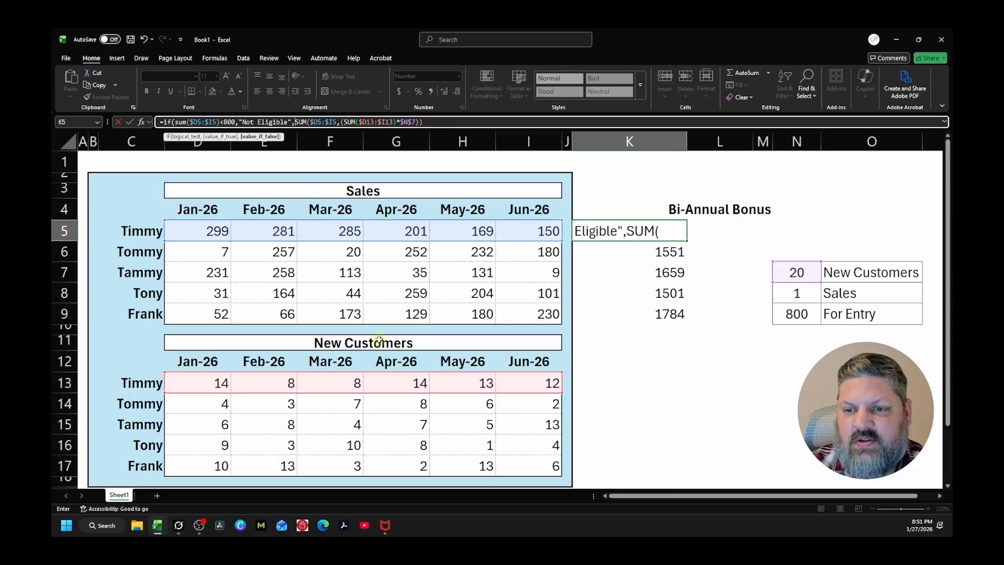
click(429, 121)
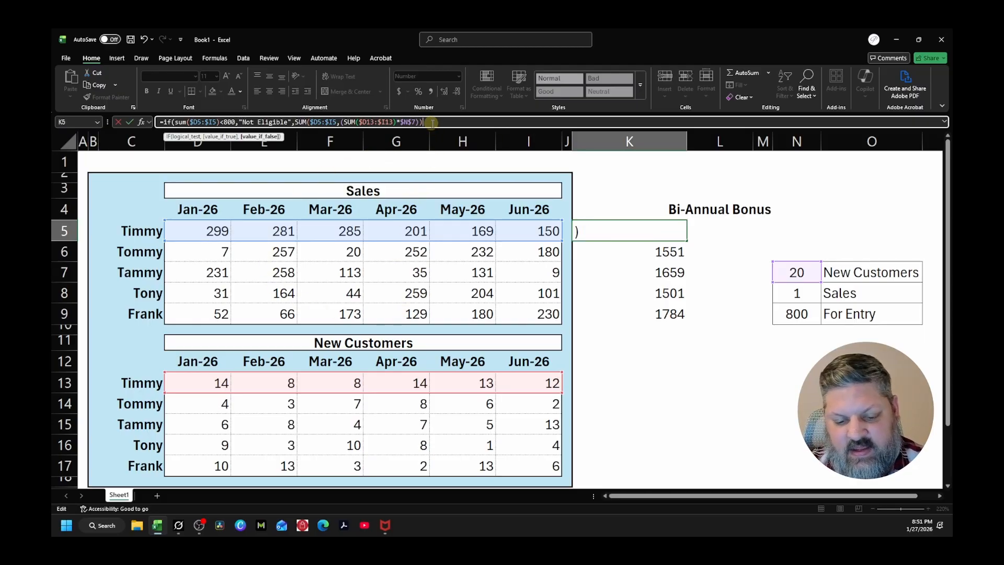
text())
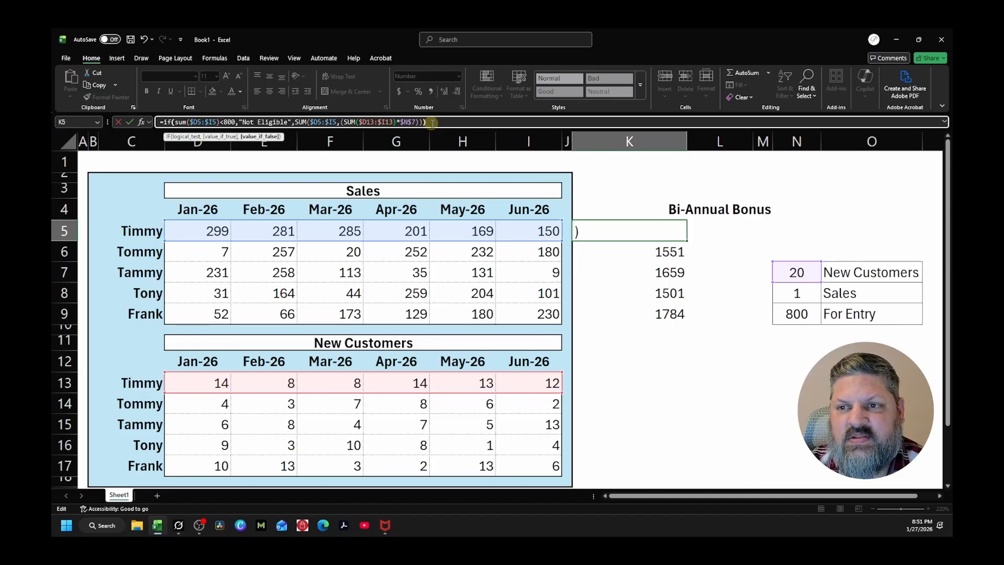
text())
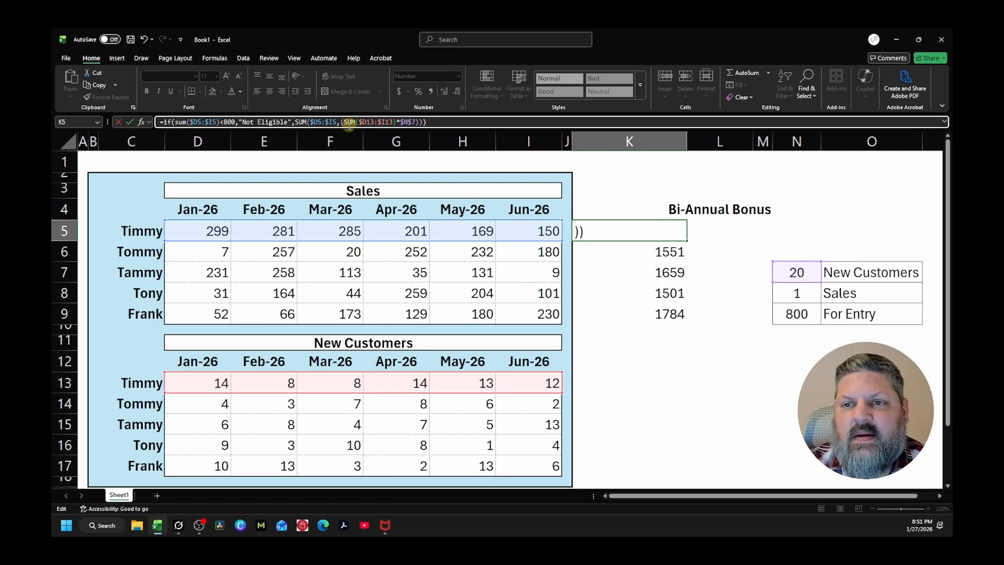
text())
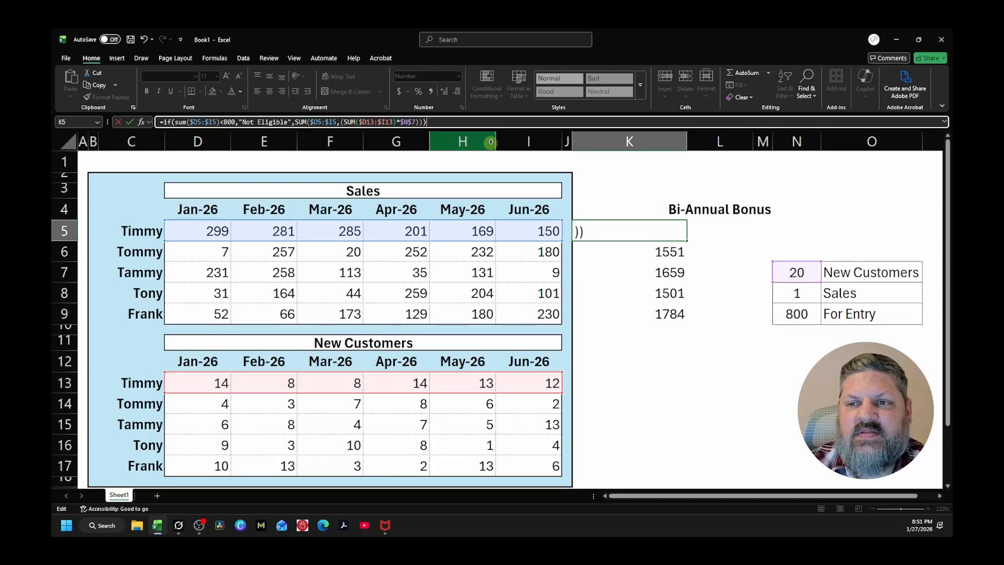
key(Left)
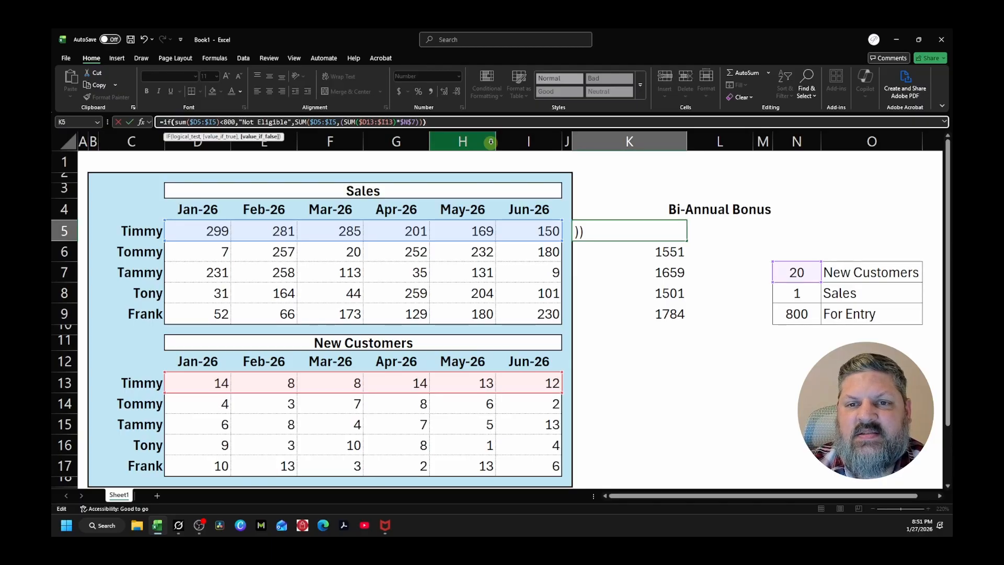
key(Right)
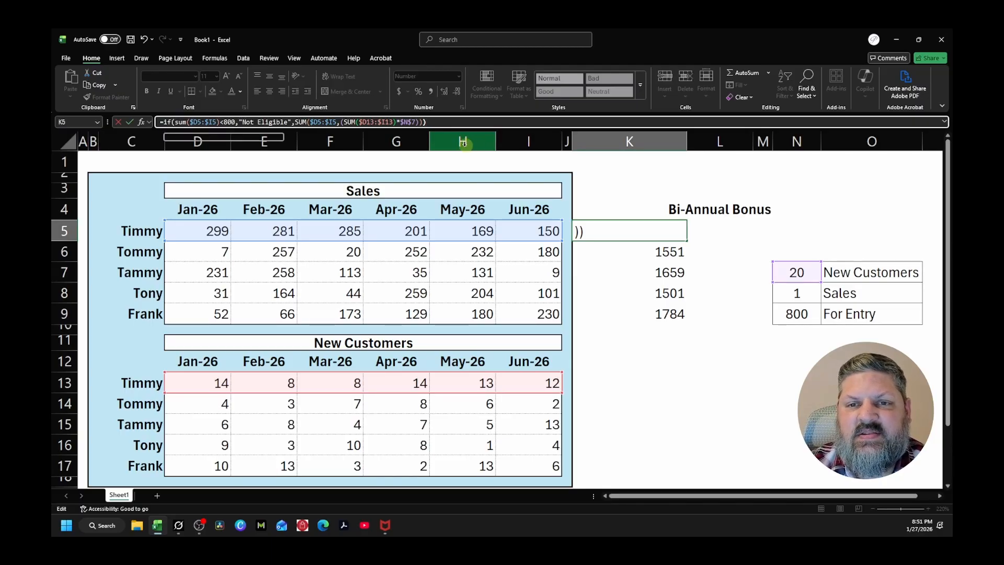
click(174, 122)
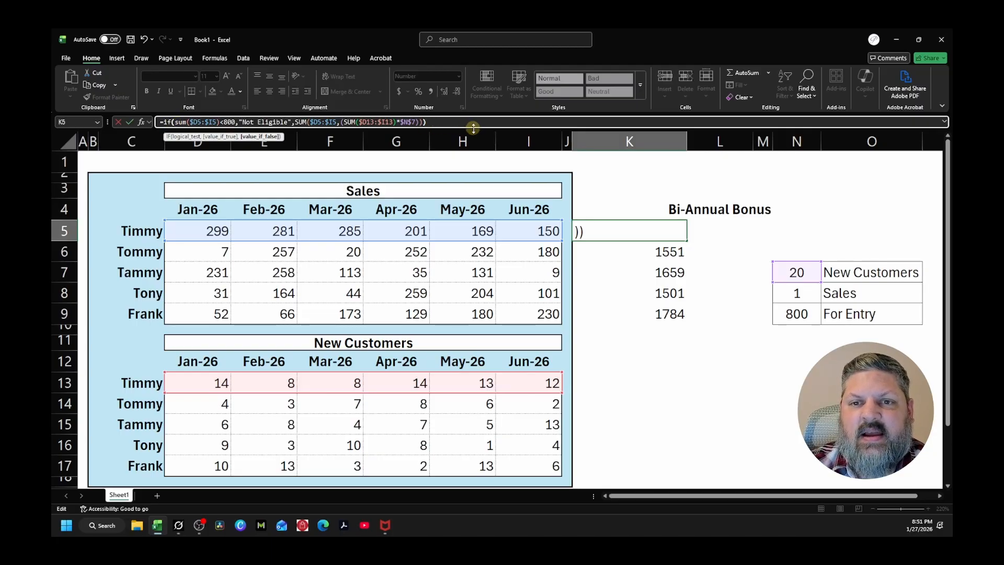
key(Right)
key(Left)
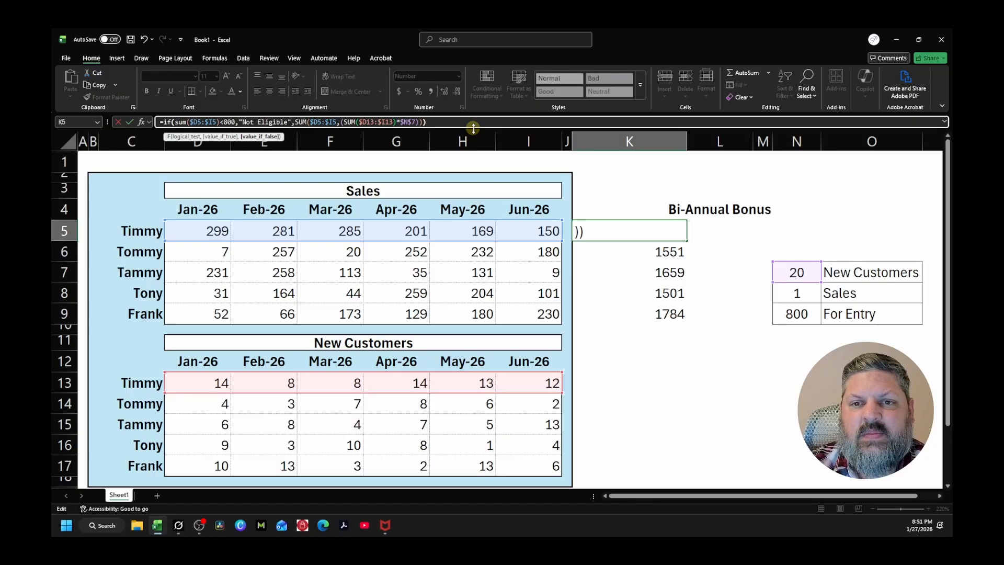
key(Right)
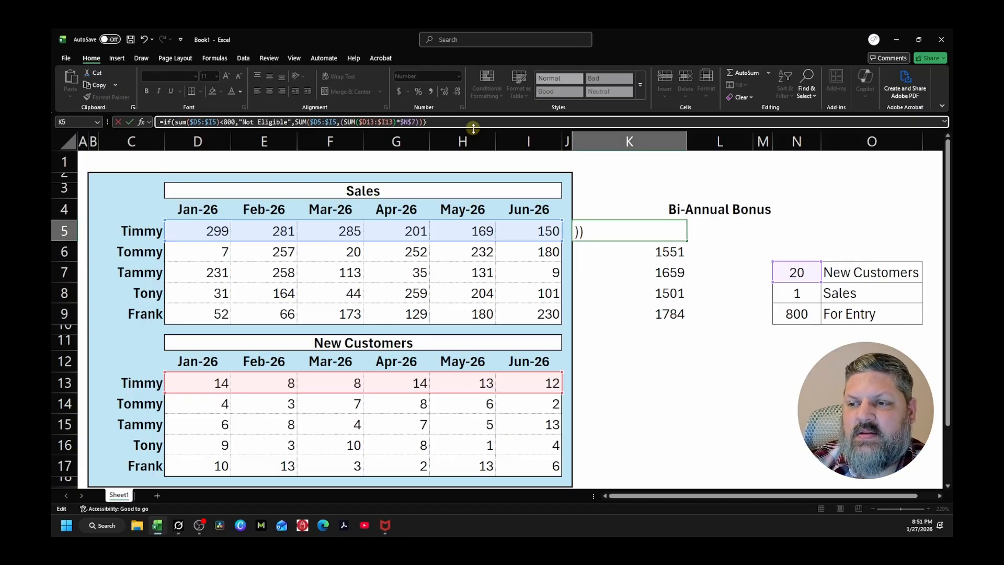
key(Return)
Fill the K5 bonus formula down through K9 and right-align the results in K5:K9
click(674, 231)
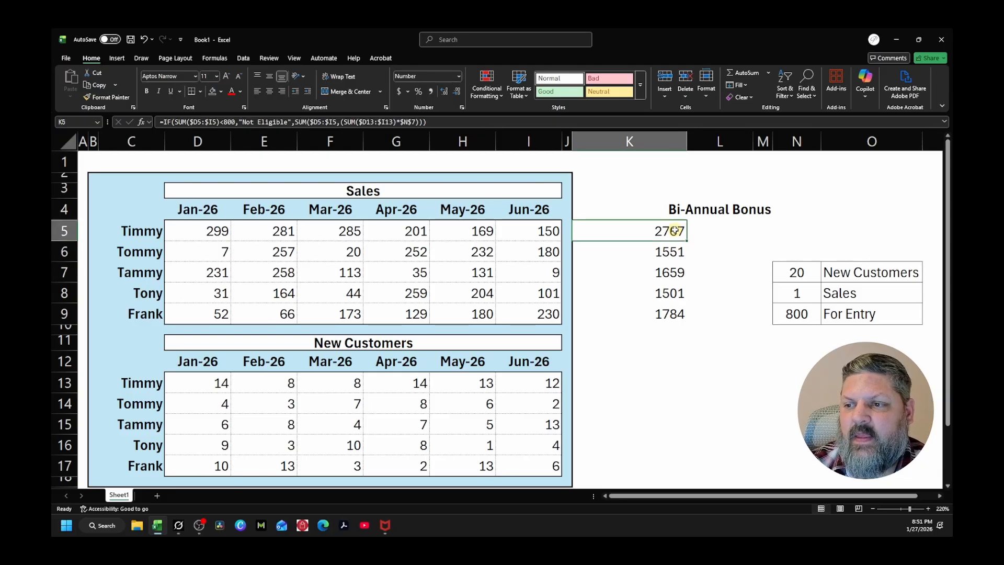
drag(686, 241, 689, 323)
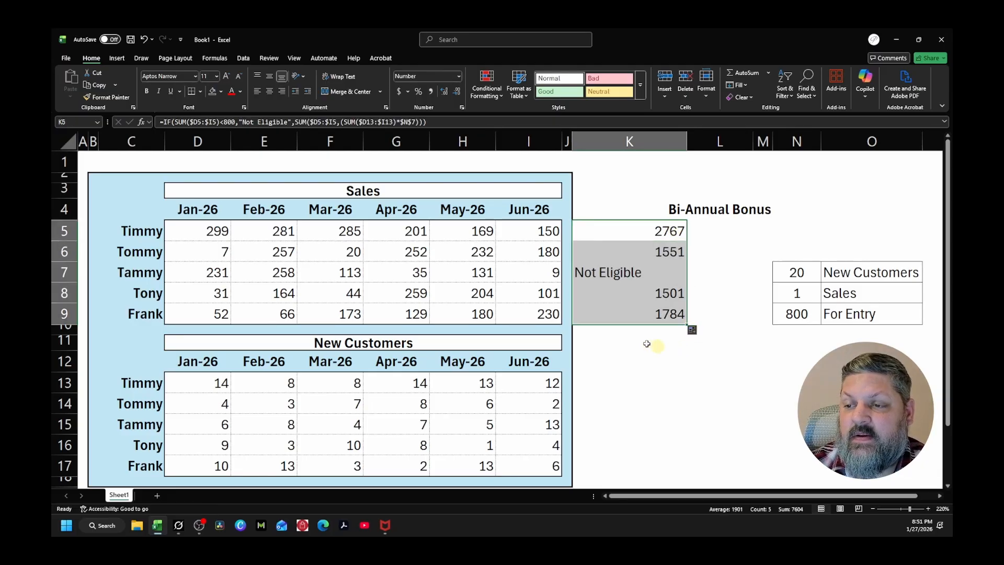
click(281, 93)
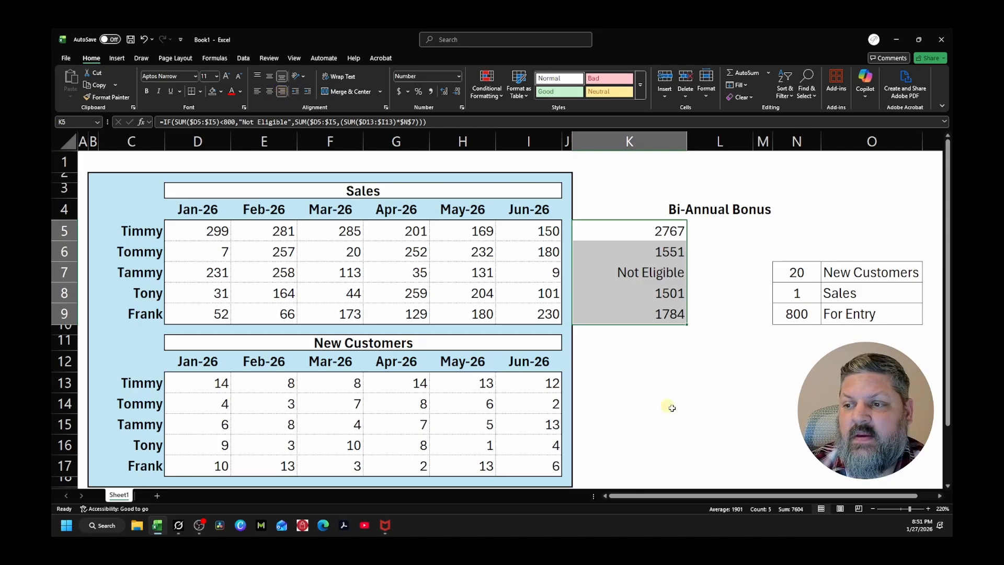
click(674, 383)
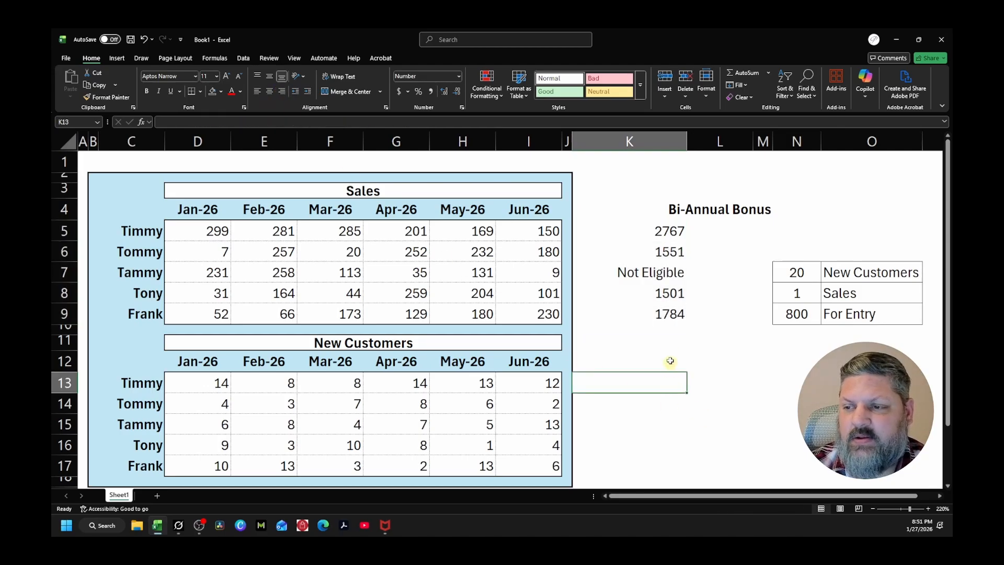
Check the result in K7 against the sum of that row's sales in D7:I7
click(641, 273)
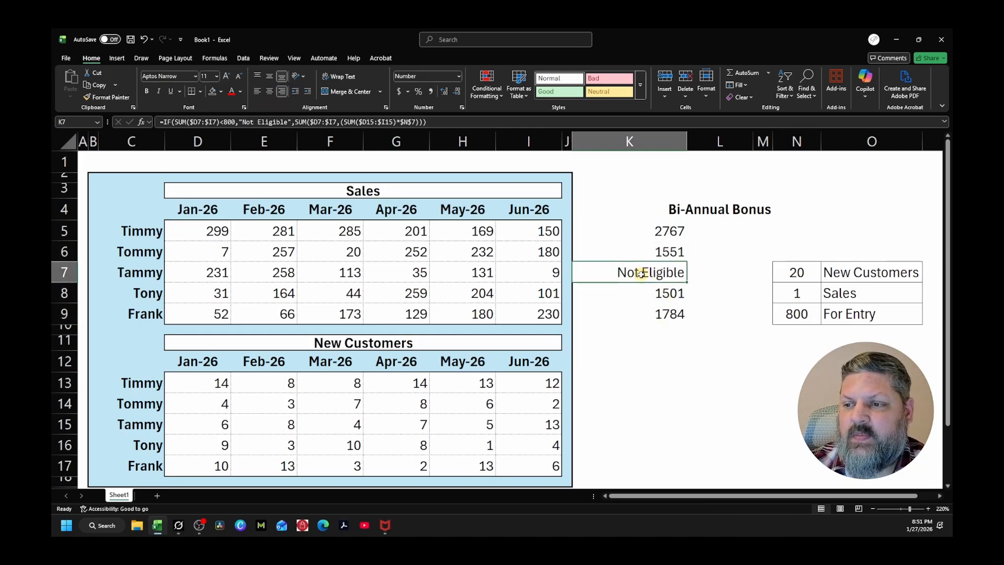
click(200, 273)
drag(200, 272, 510, 272)
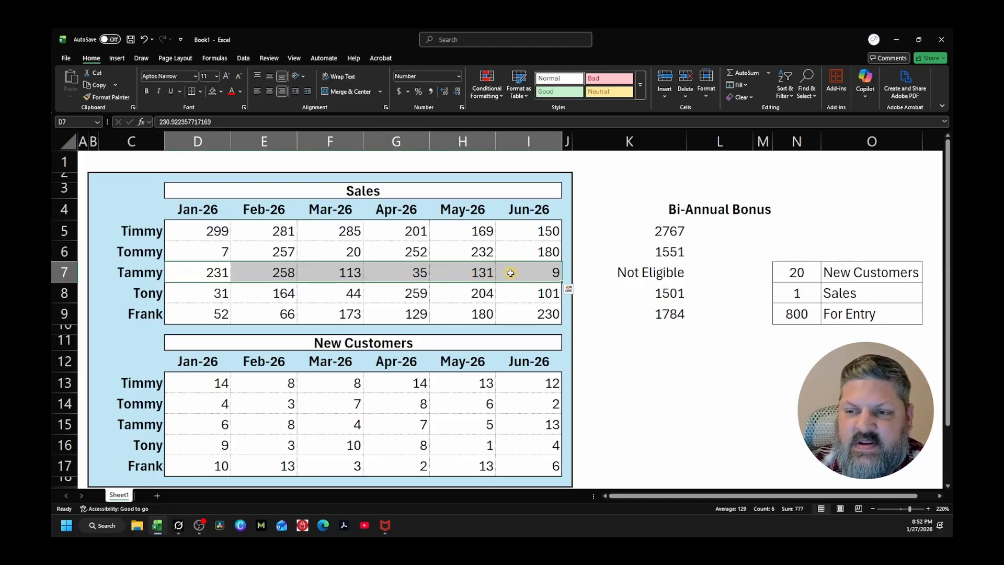
click(672, 411)
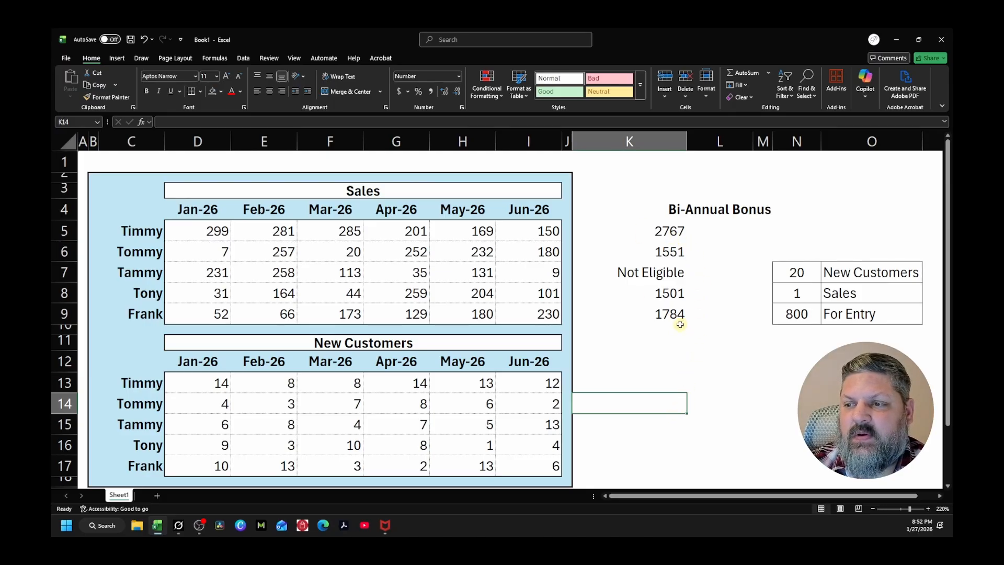
Review the bonus results in K5:K9, inspecting the filled formula in each cell
click(662, 231)
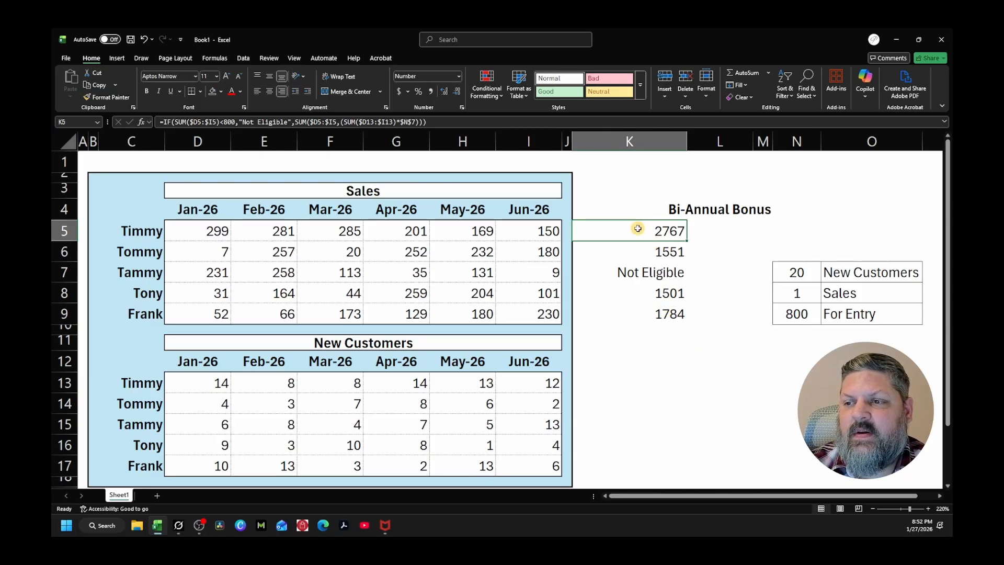
drag(639, 228, 642, 310)
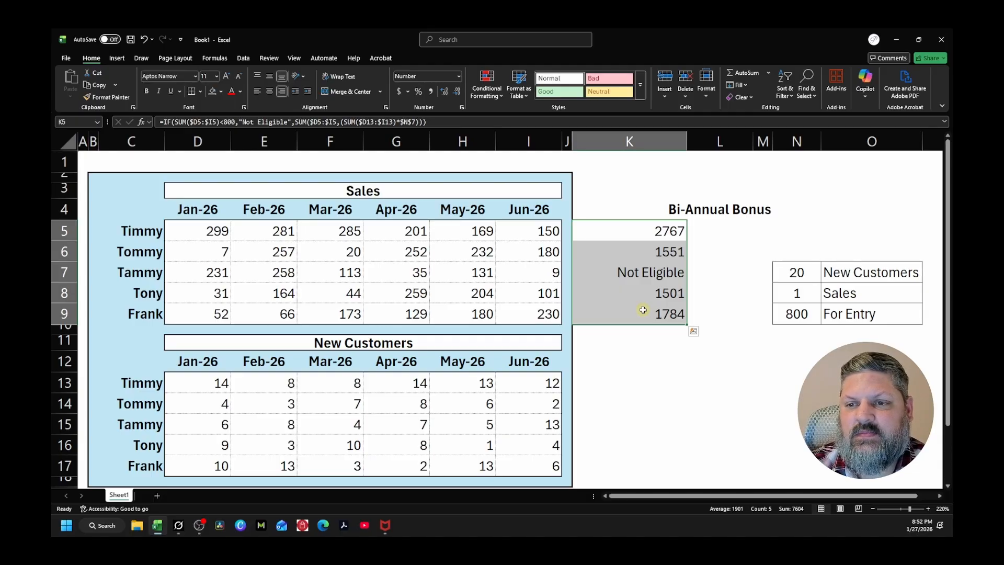
click(627, 230)
click(632, 256)
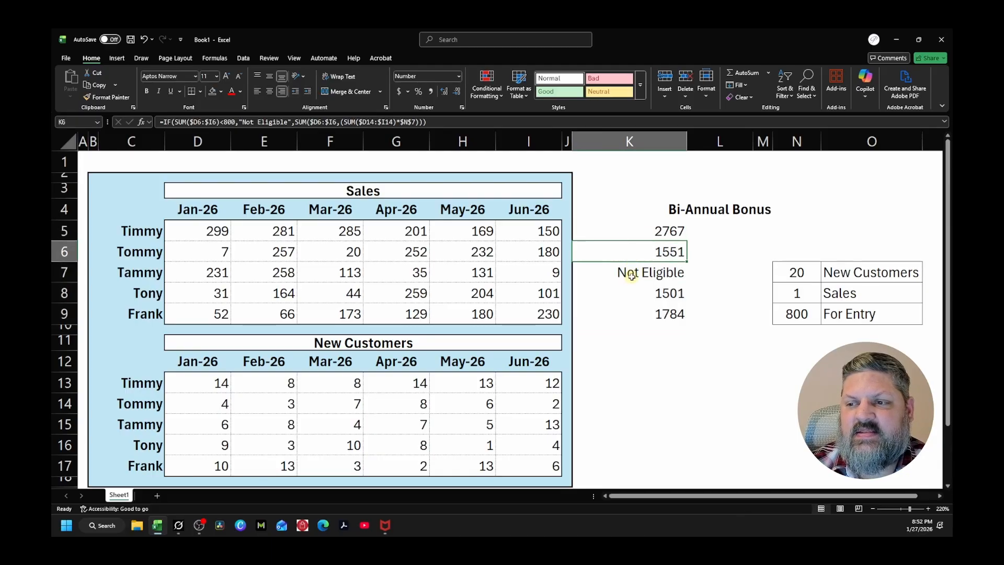
click(632, 276)
click(631, 295)
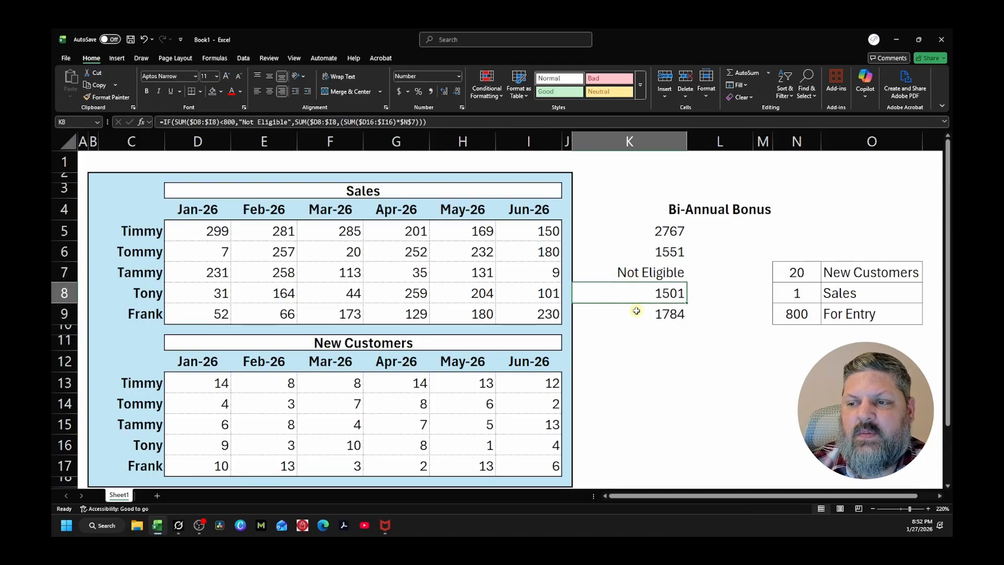
click(634, 310)
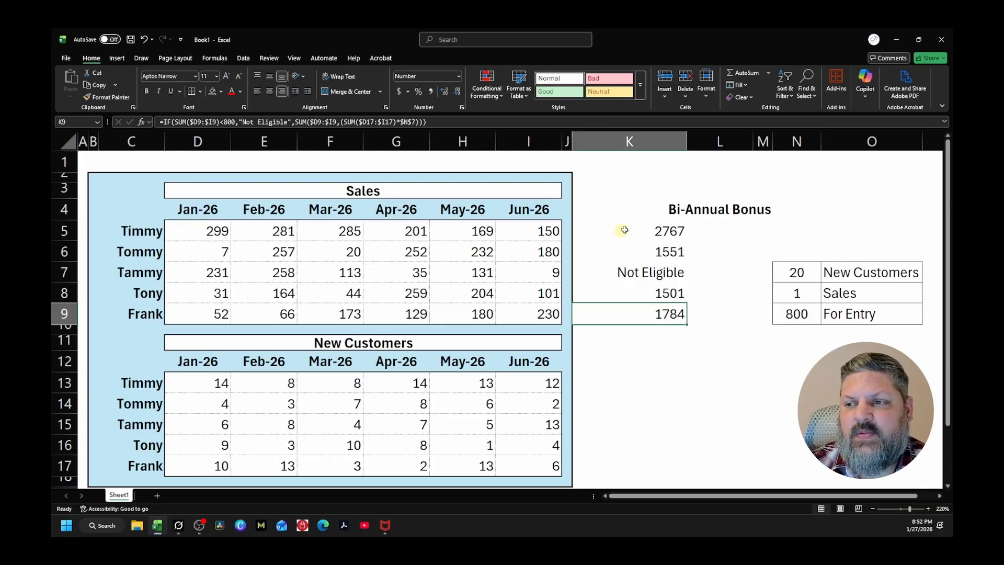
click(720, 228)
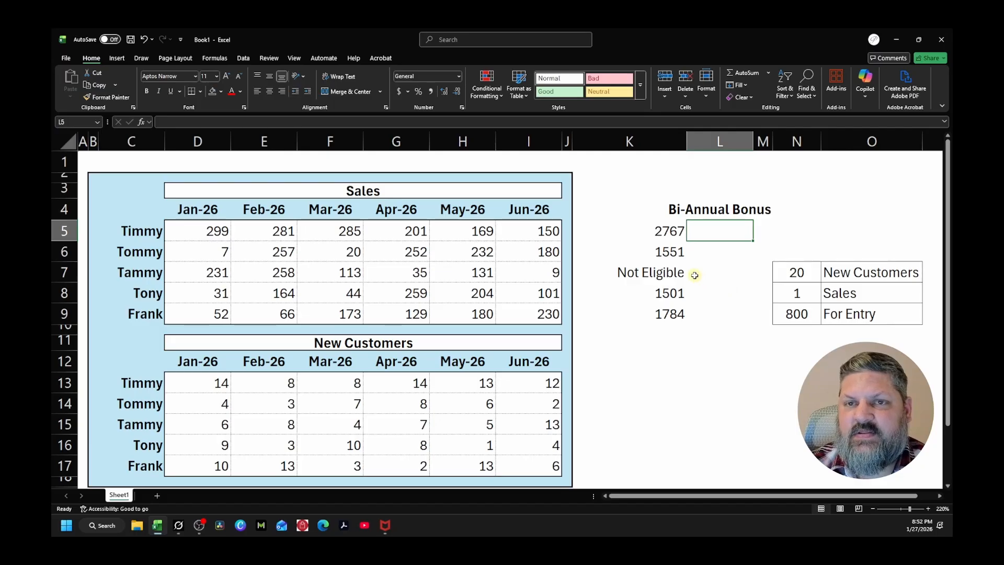
Examine the SUM($D13:$I13), *$N$7 and "Not Eligible" parts of the K5 formula, leaving the formula as it is
click(641, 232)
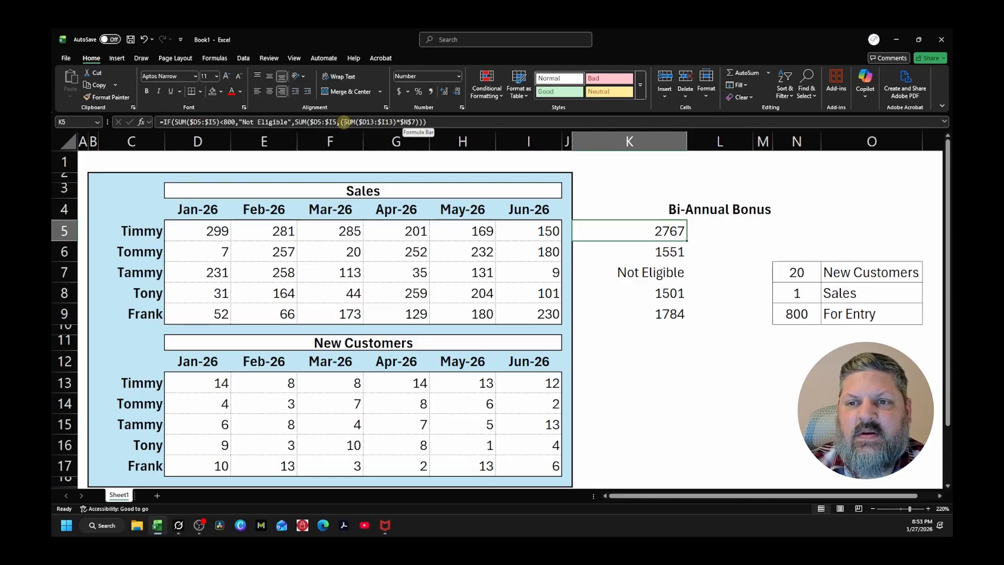
drag(344, 122, 392, 122)
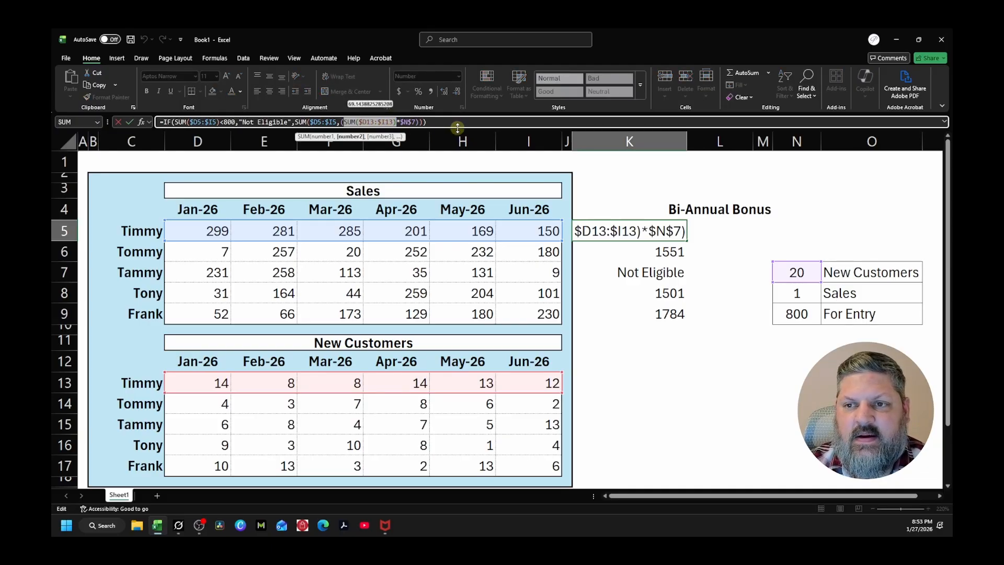
key(End)
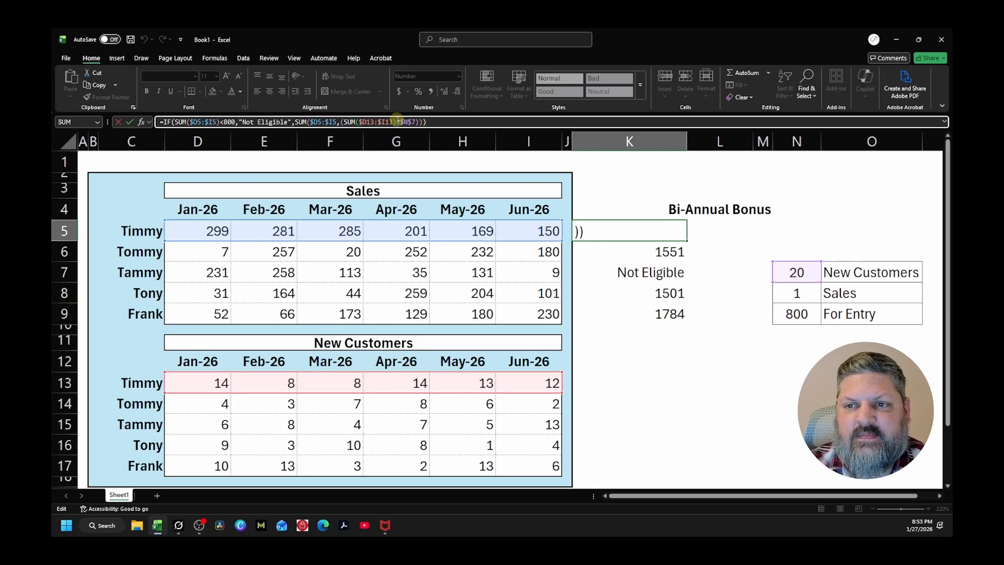
drag(397, 122, 418, 122)
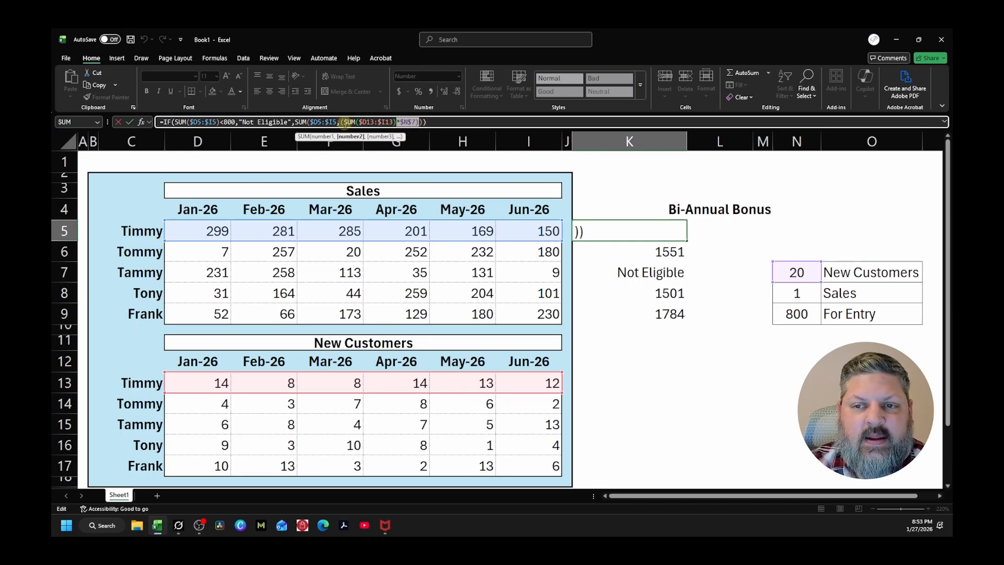
click(442, 123)
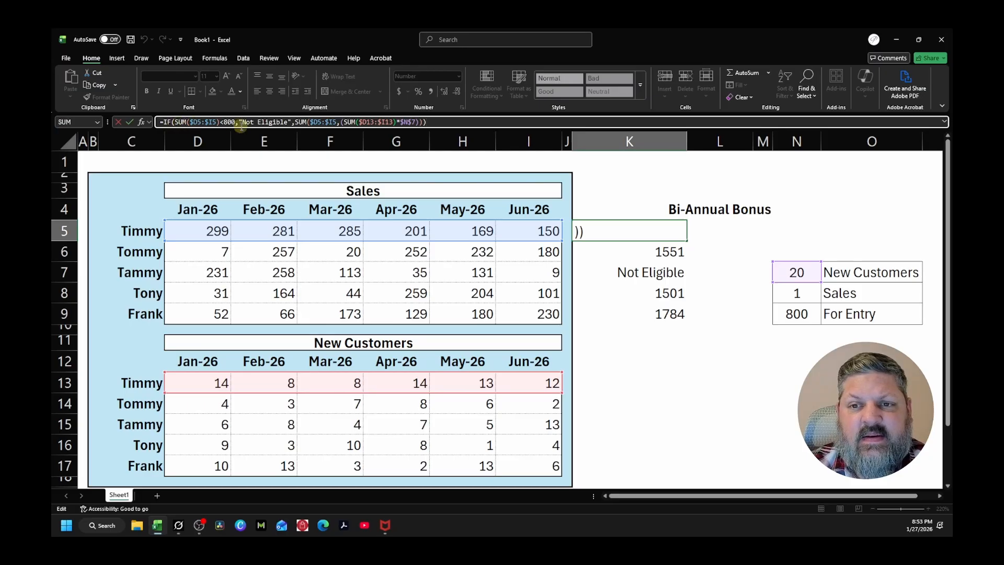
drag(238, 123, 291, 122)
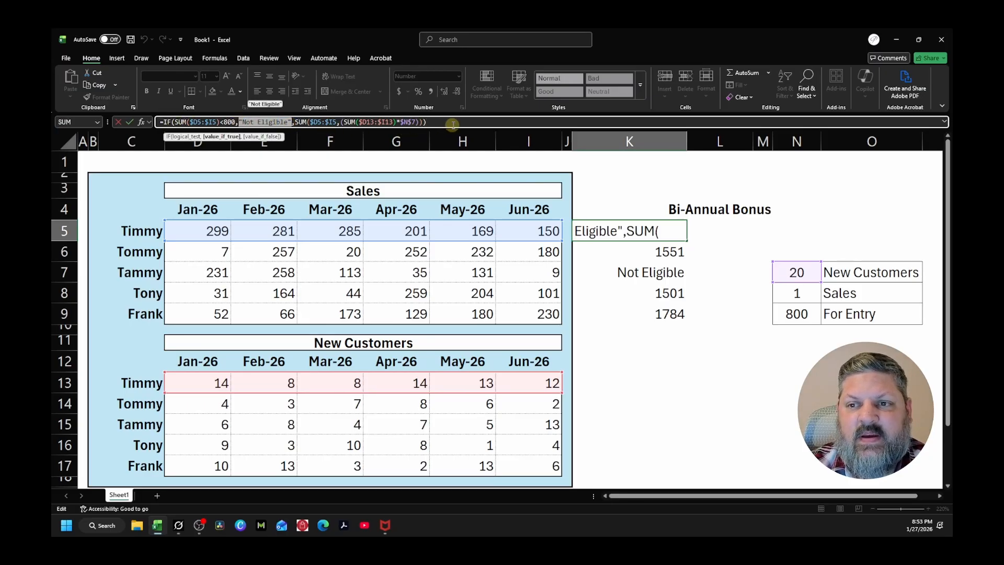
click(438, 122)
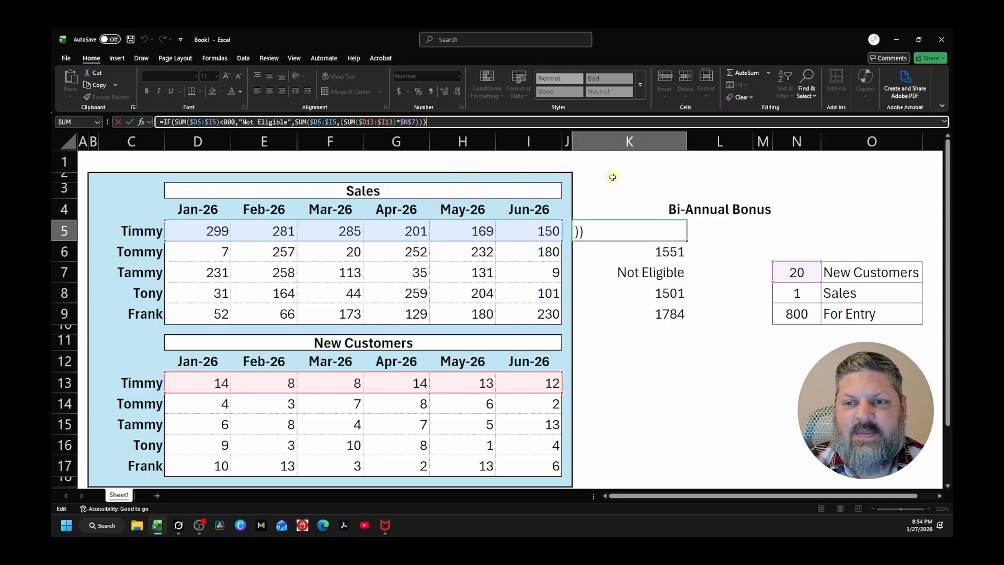
key(Return)
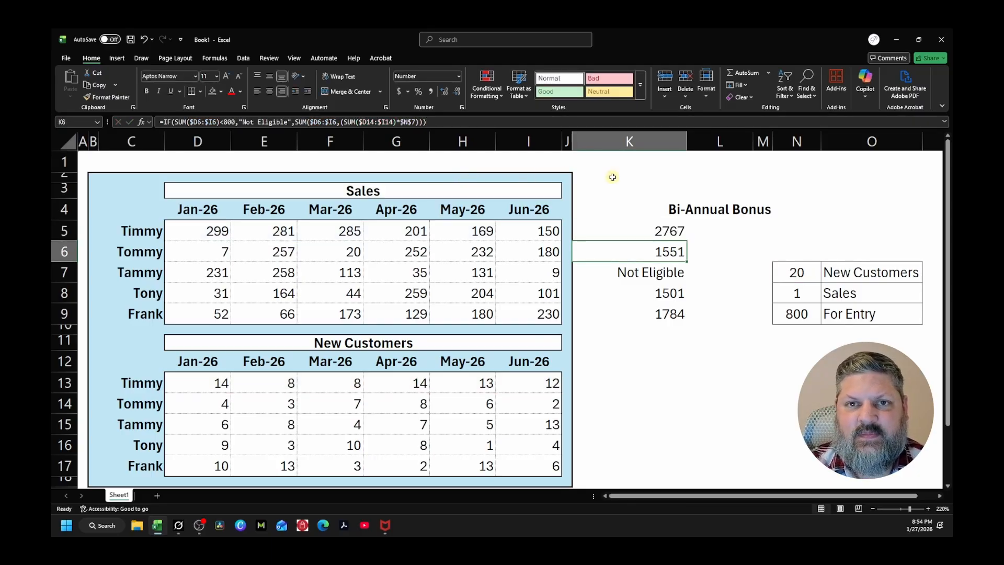